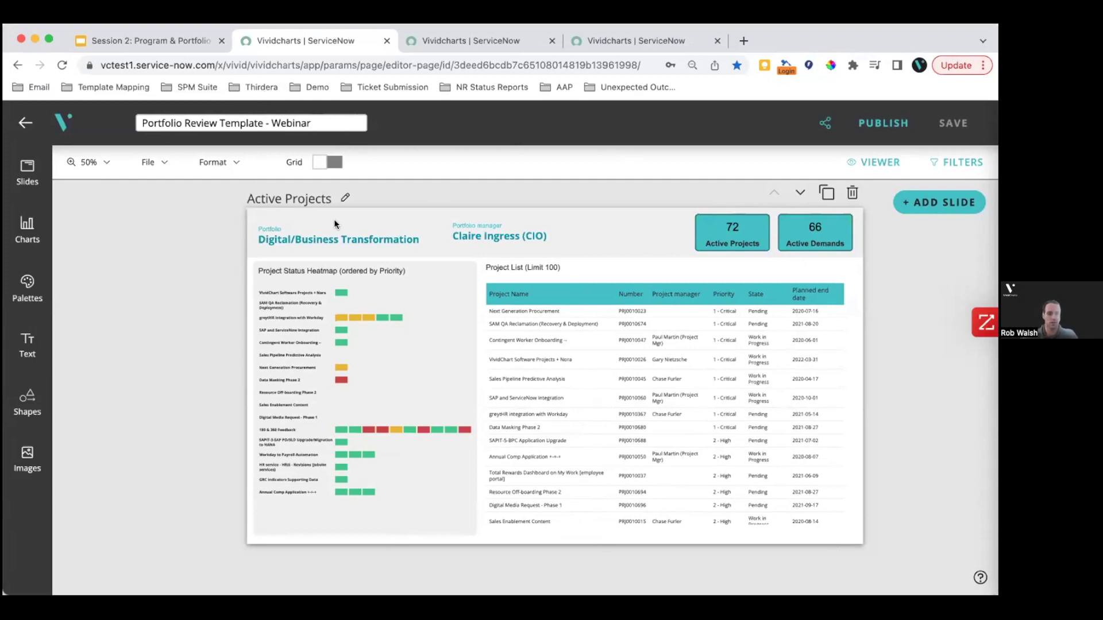
# Nudge the Portfolio field on the Active Projects slide to position 18 x -2 and glance at the Roadmap slide
pyautogui.click(367, 233)
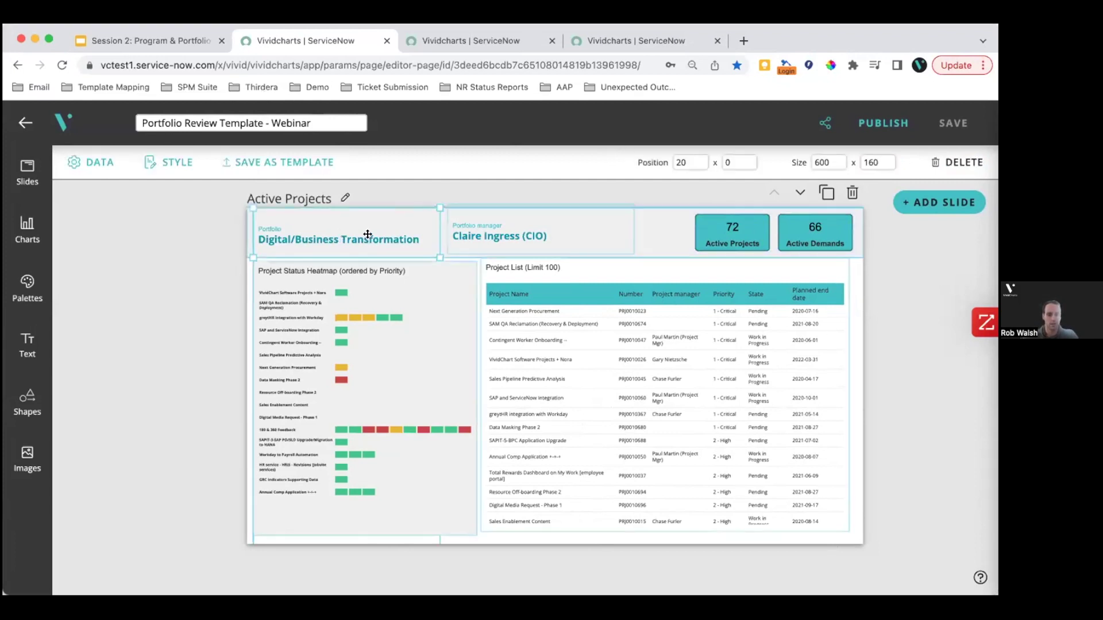
pyautogui.moveTo(368, 235)
pyautogui.mouseDown()
pyautogui.moveTo(591, 207)
pyautogui.moveTo(351, 235)
pyautogui.moveTo(367, 235)
pyautogui.mouseUp()
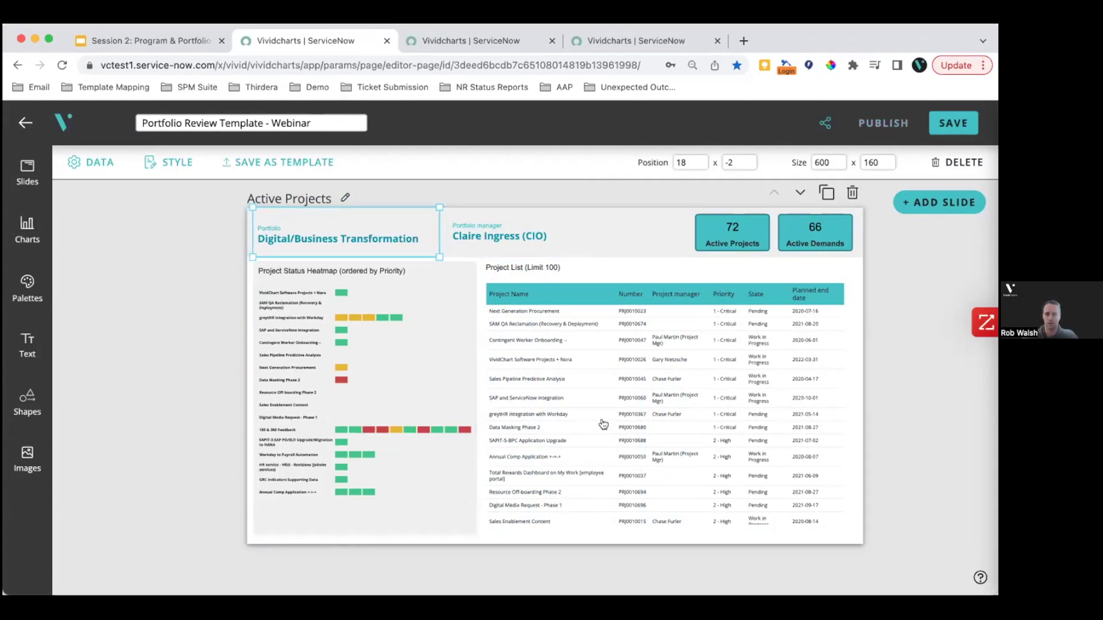
pyautogui.click(799, 192)
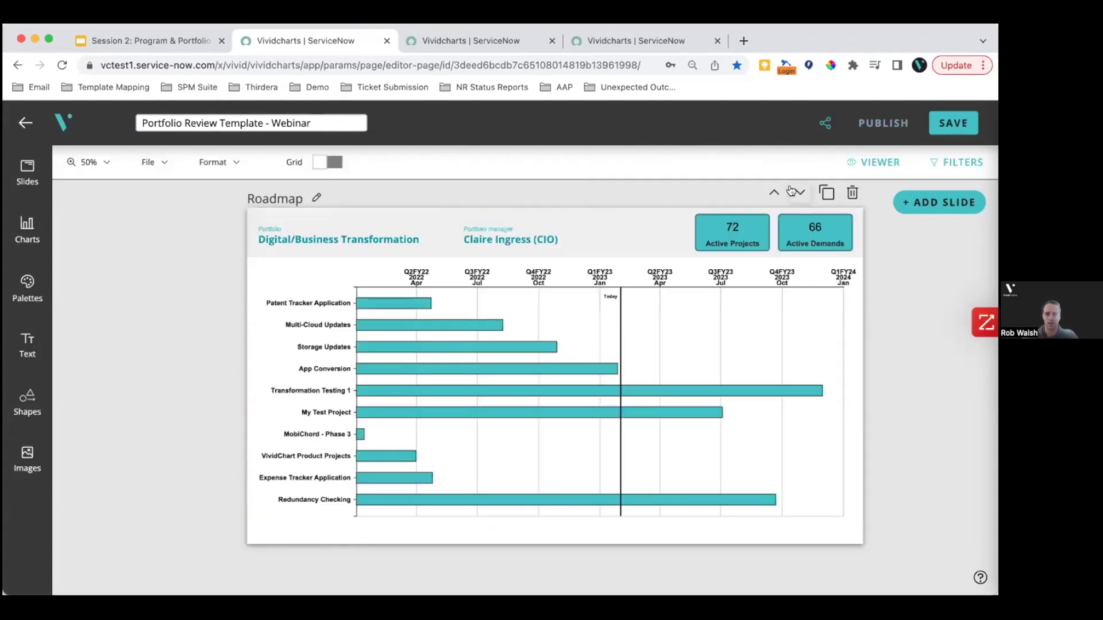
pyautogui.click(772, 193)
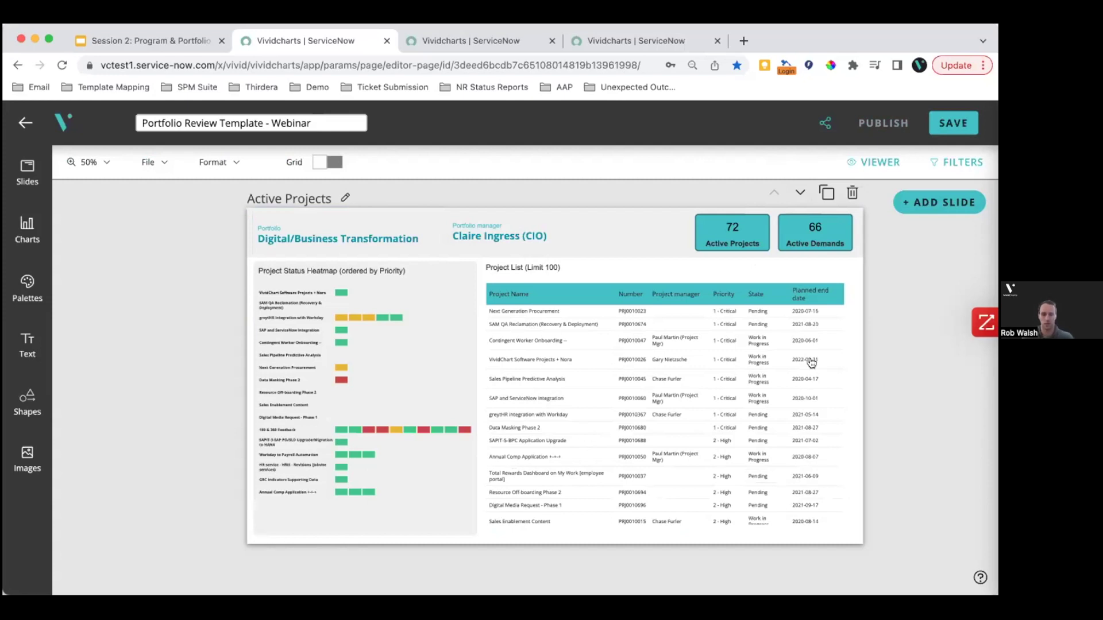
# Set the Active Projects score's container background to the red swatch of the custom 2022-05-20 palette
pyautogui.click(744, 239)
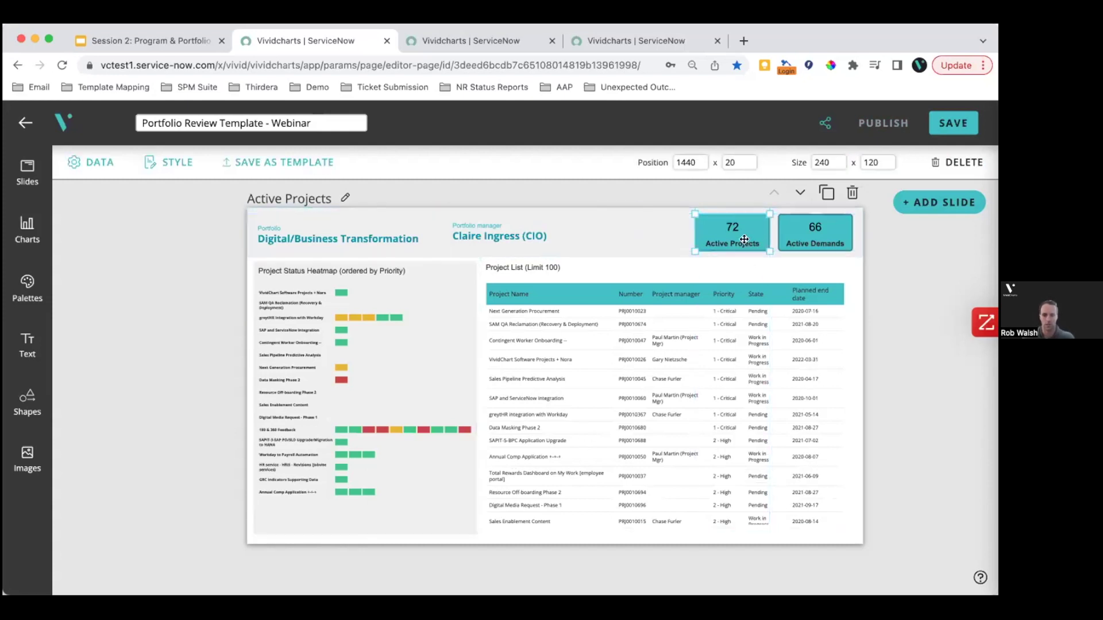
pyautogui.click(166, 162)
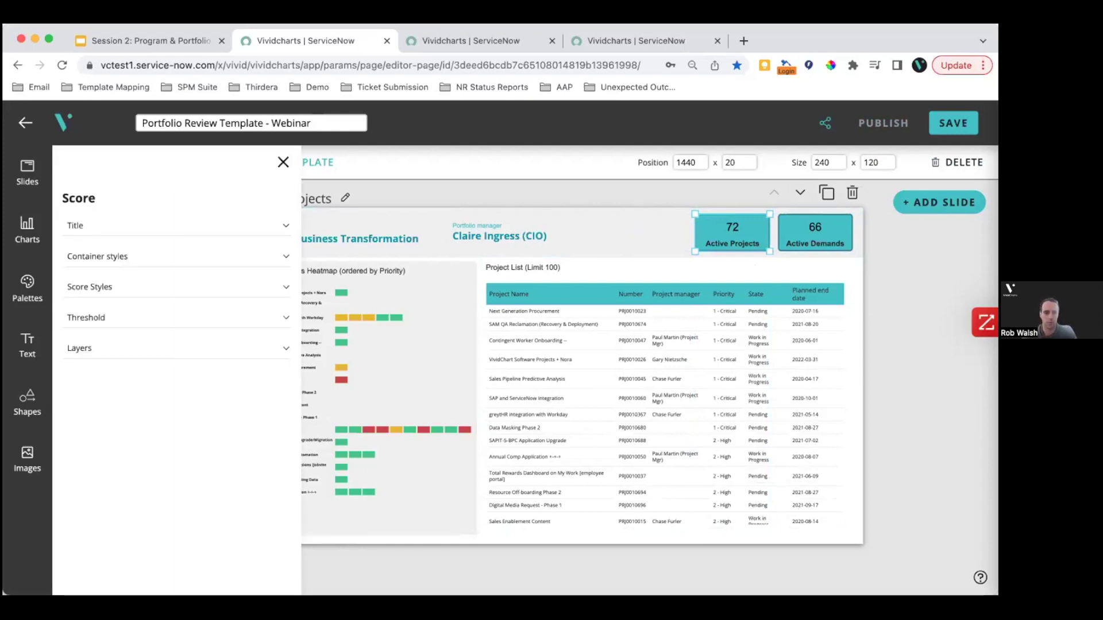
pyautogui.click(176, 257)
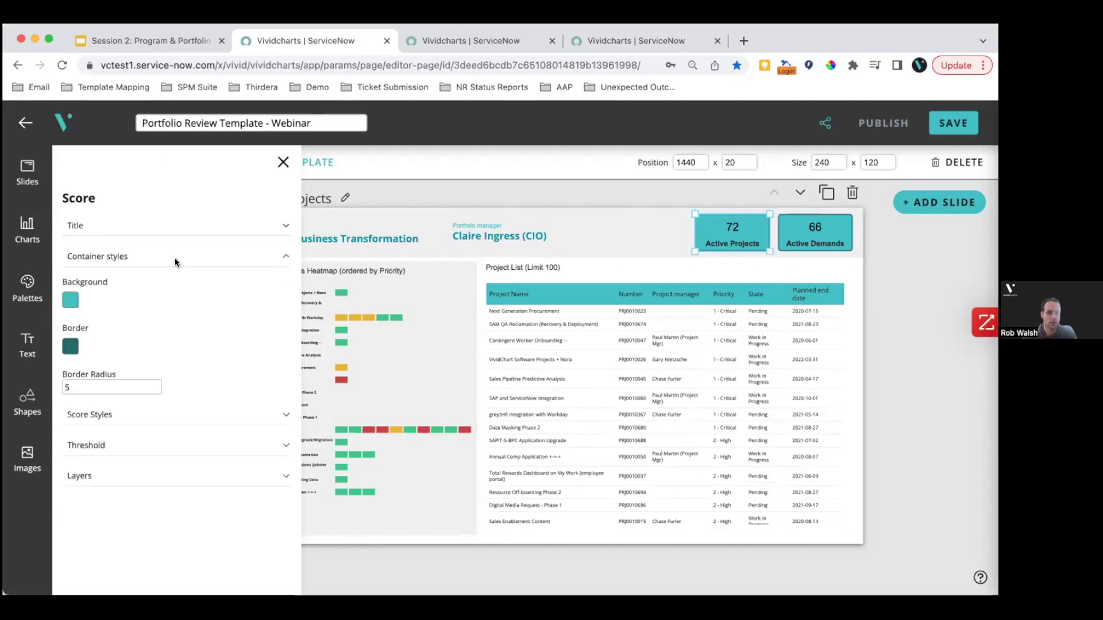
pyautogui.click(70, 300)
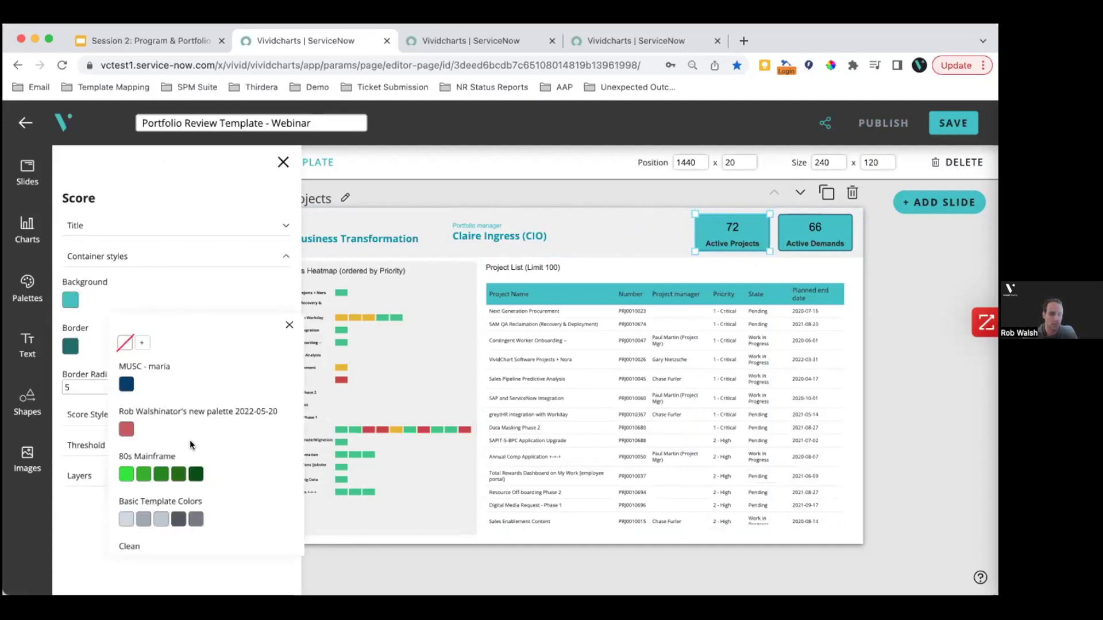
pyautogui.click(126, 429)
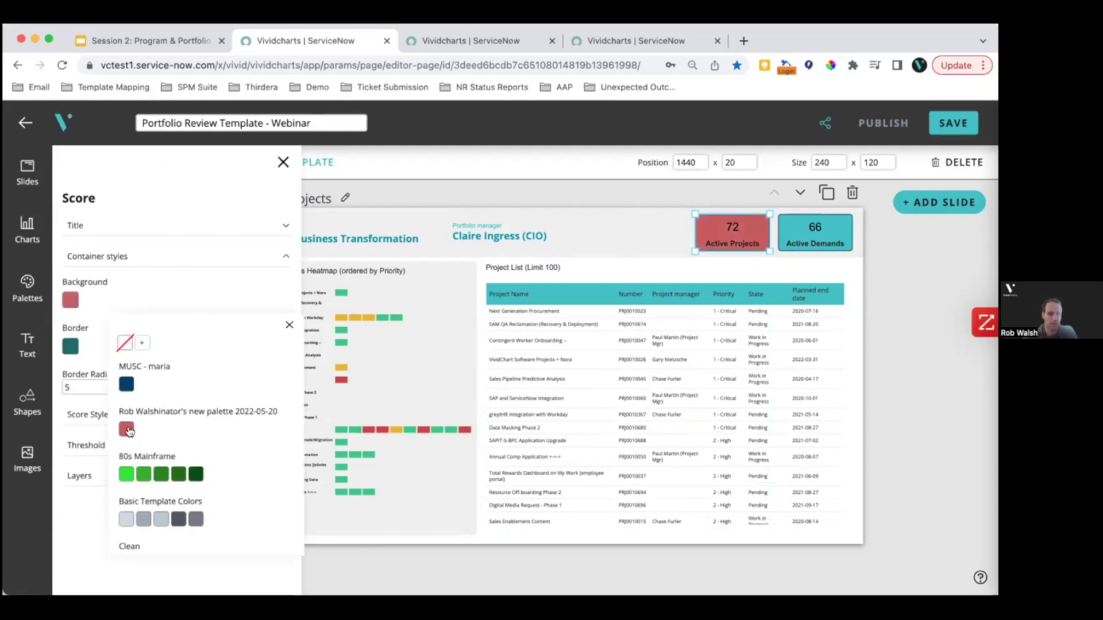
pyautogui.click(289, 325)
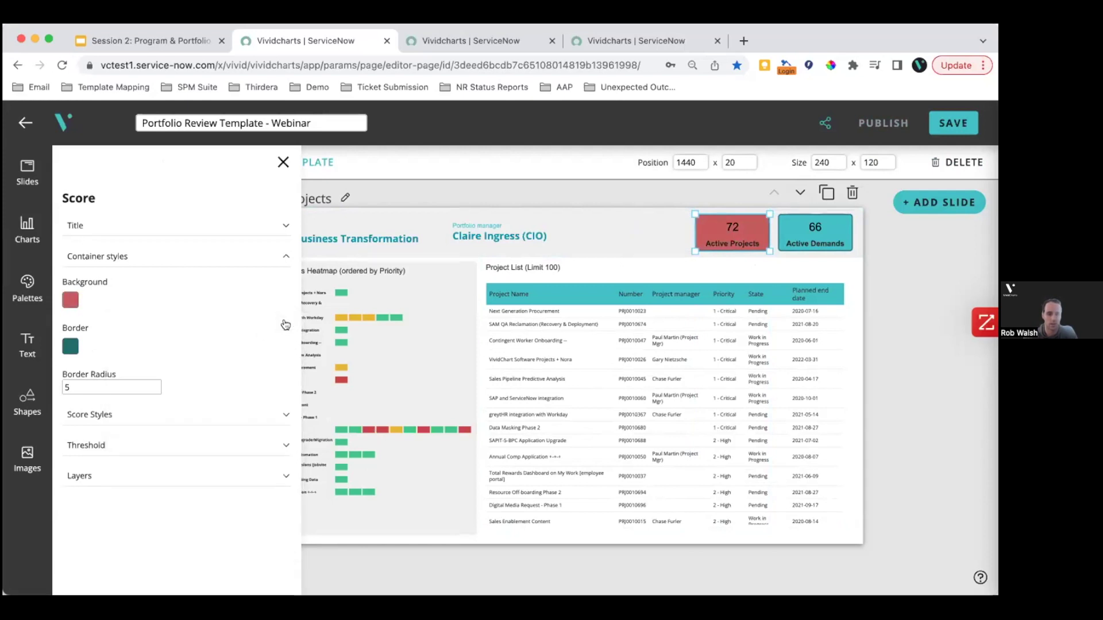
pyautogui.click(238, 256)
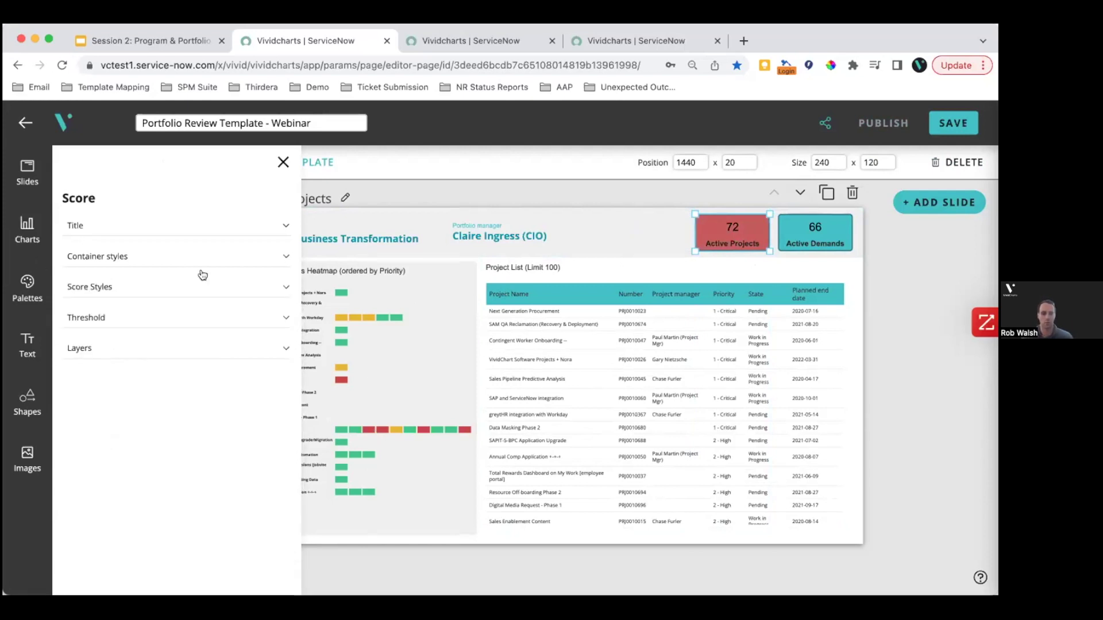
pyautogui.click(282, 163)
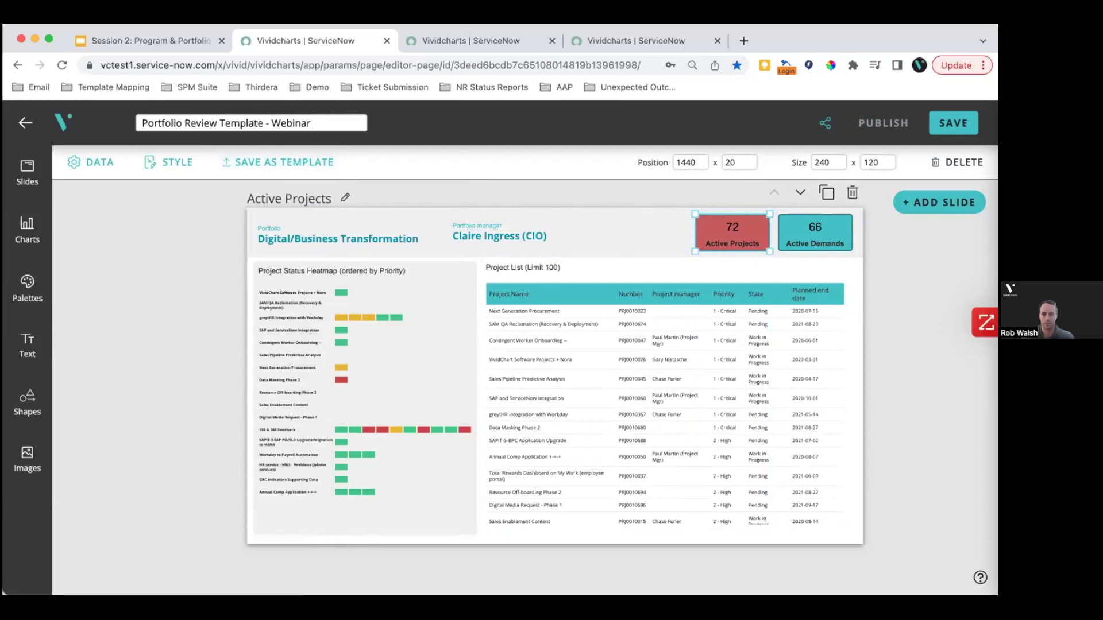
# Review the Active Projects score's data source table and its chart option conditions
pyautogui.click(92, 161)
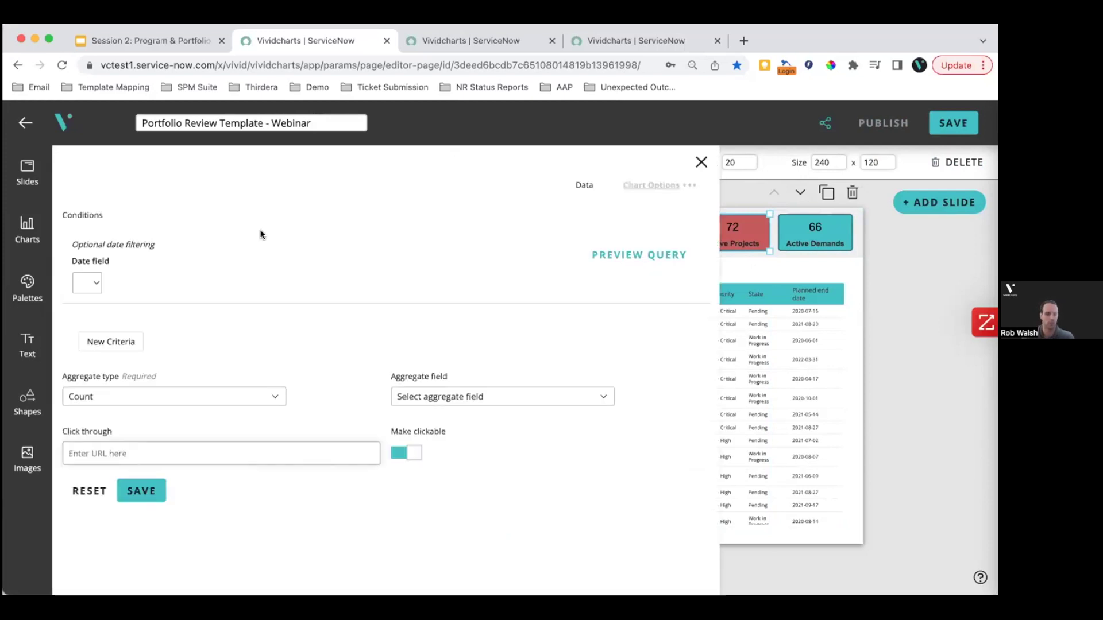
pyautogui.click(584, 185)
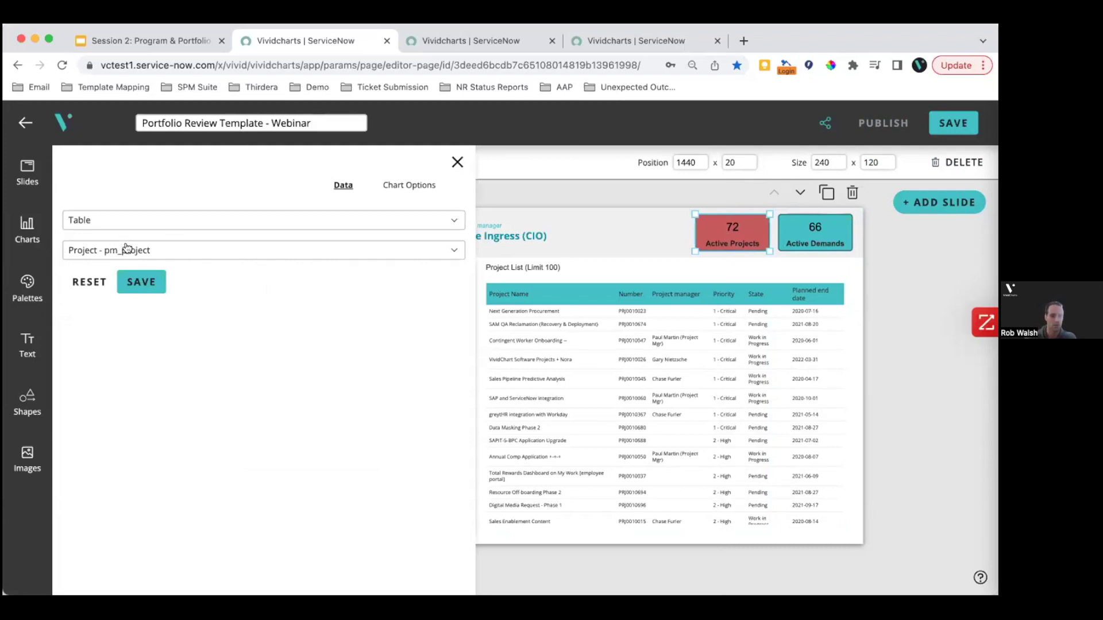
pyautogui.click(409, 185)
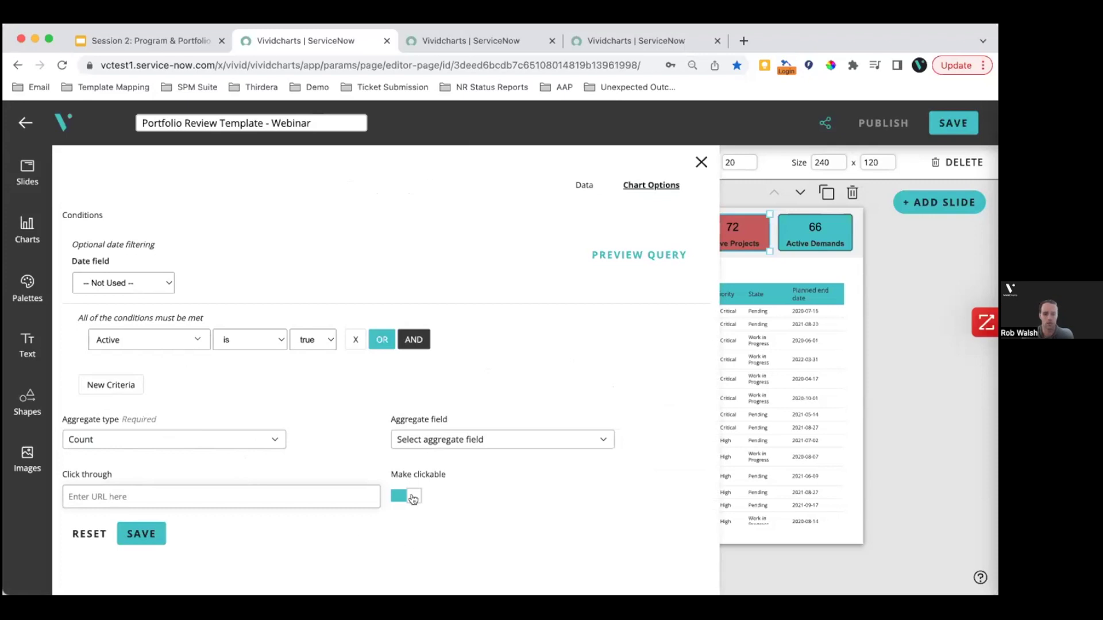
pyautogui.click(701, 162)
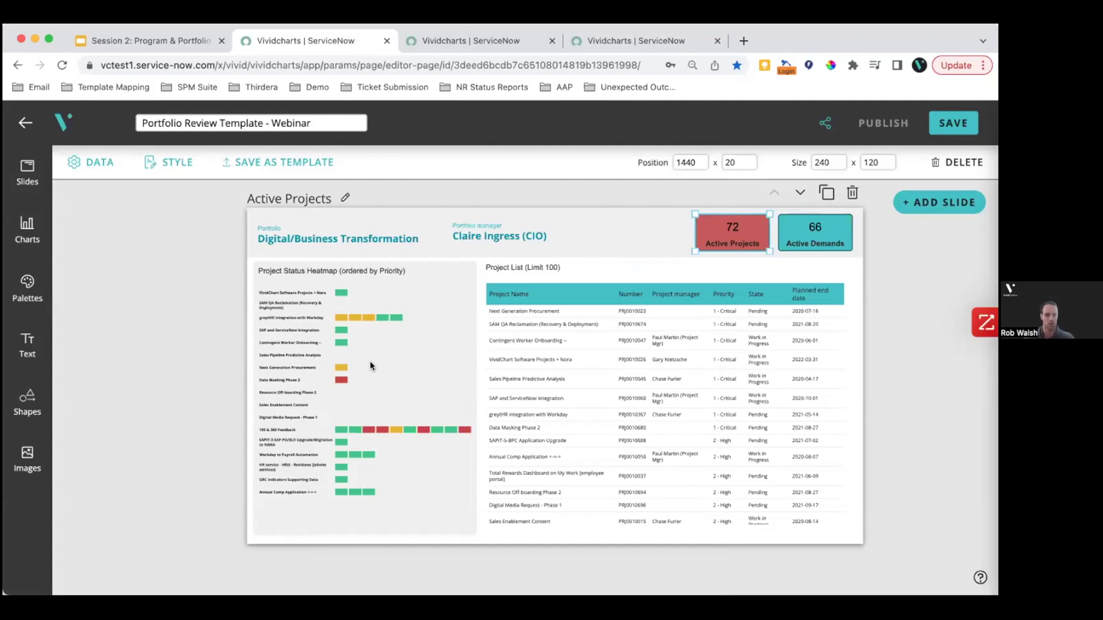
# Examine the status heatmap and the Roadmap, Portfolio Overview, Active Demands, Risks and Issues slides, and reload the page
pyautogui.click(428, 371)
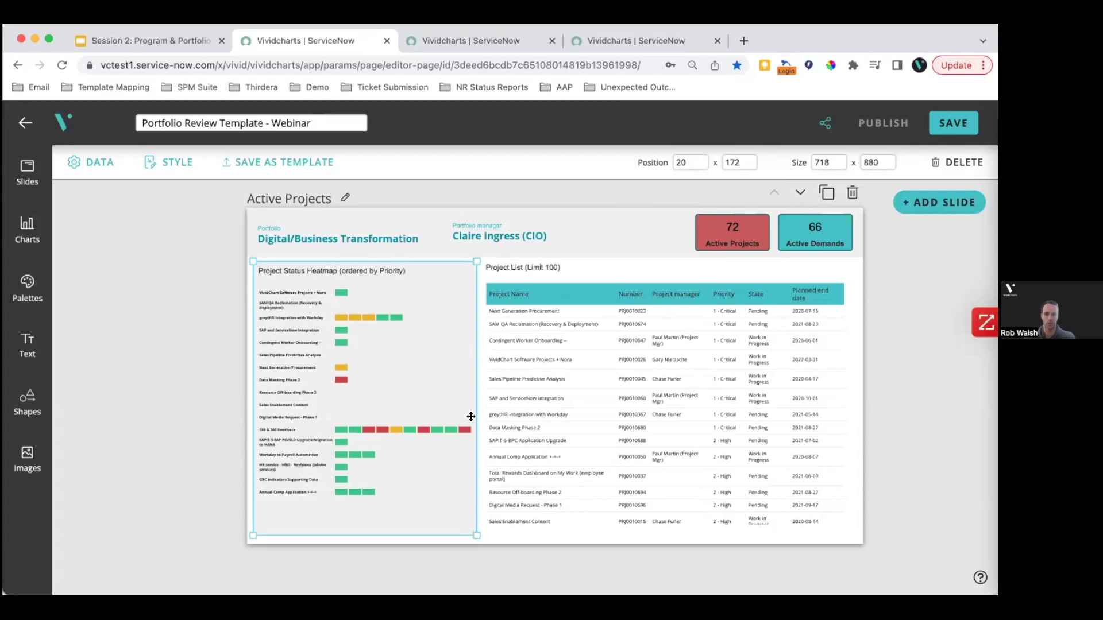
pyautogui.click(798, 194)
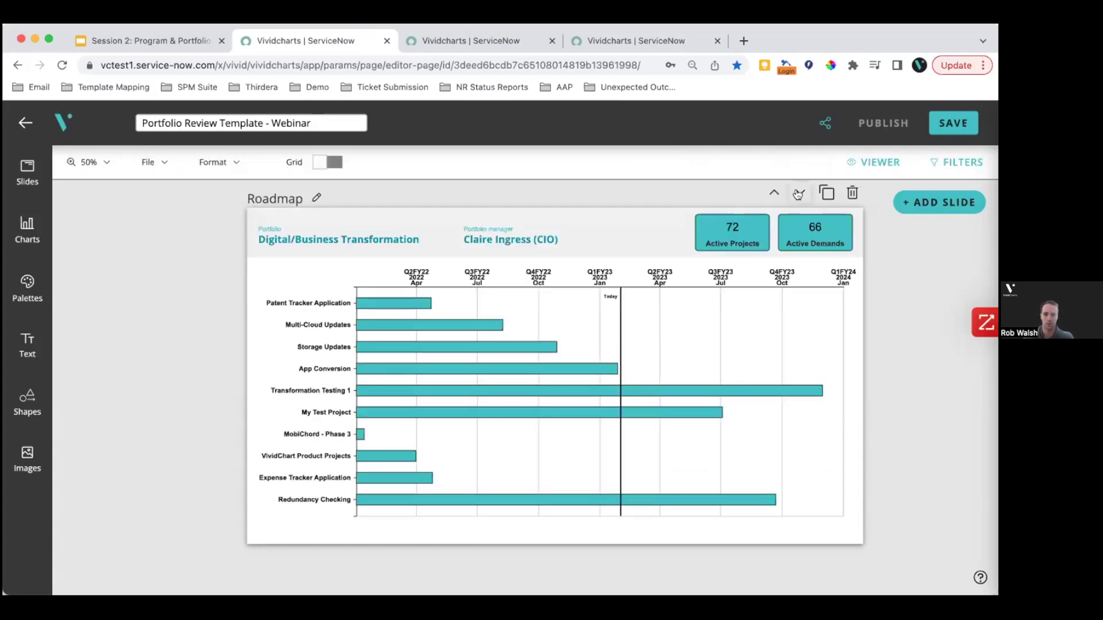
pyautogui.click(797, 194)
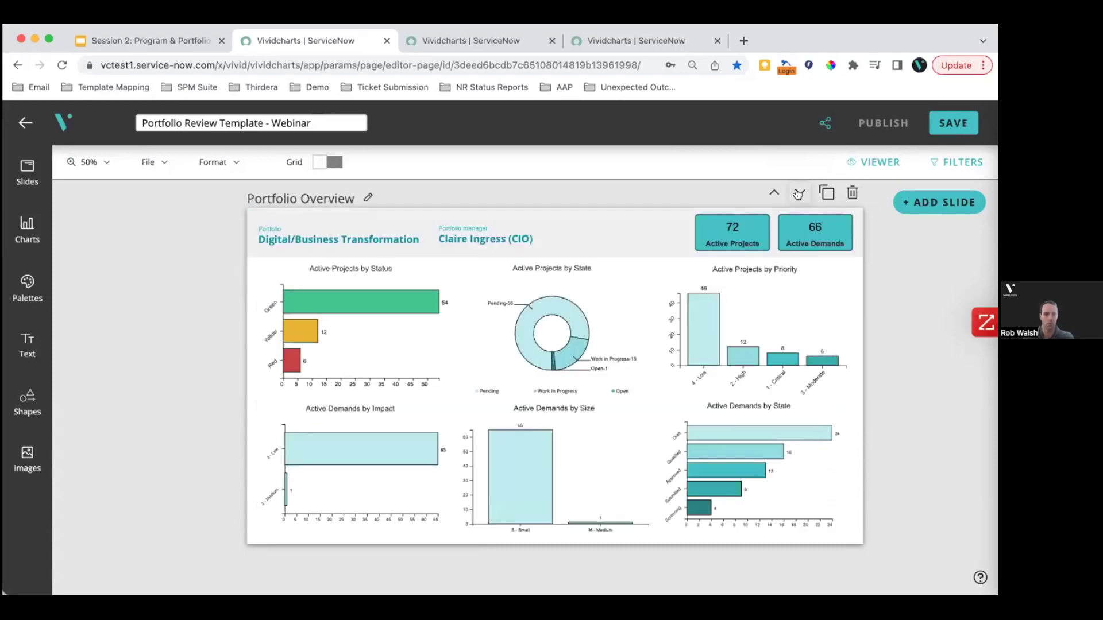
pyautogui.click(774, 193)
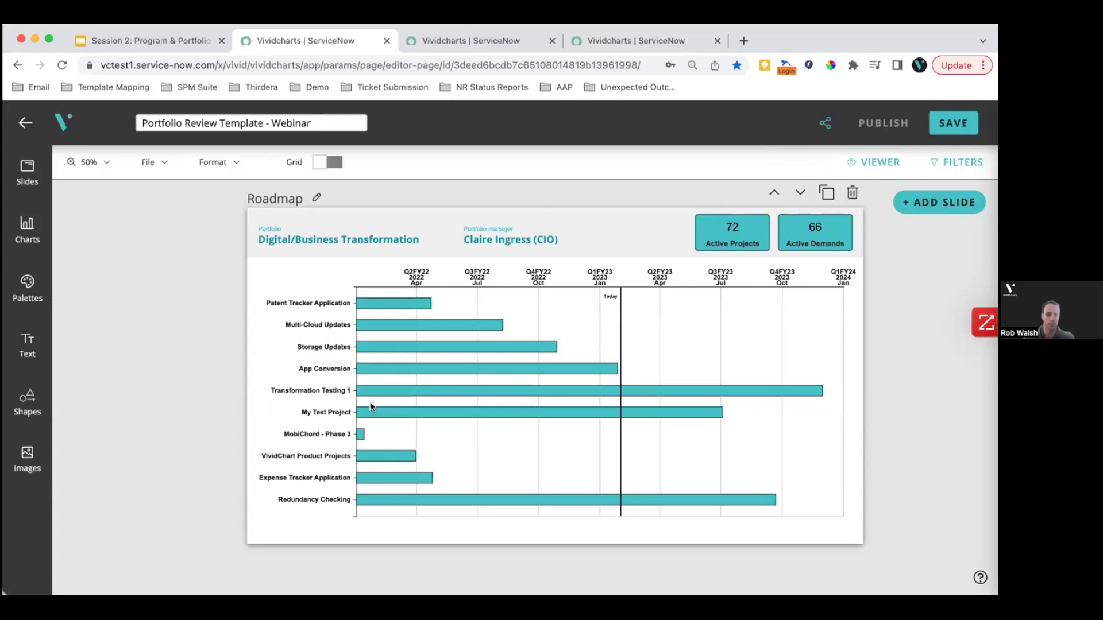
pyautogui.click(799, 193)
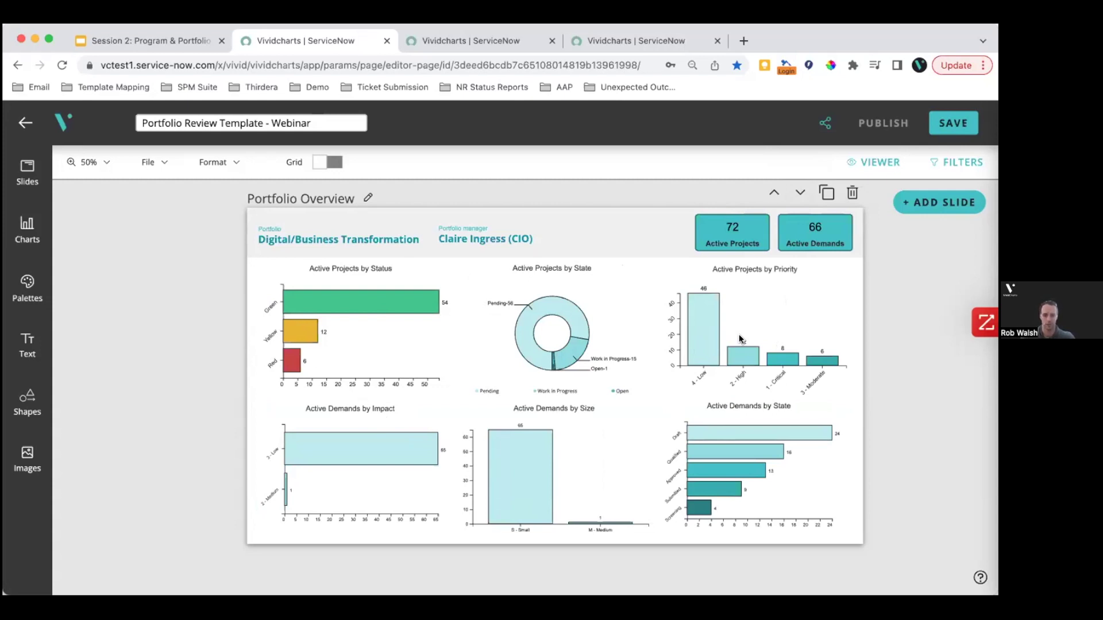
pyautogui.press('Down')
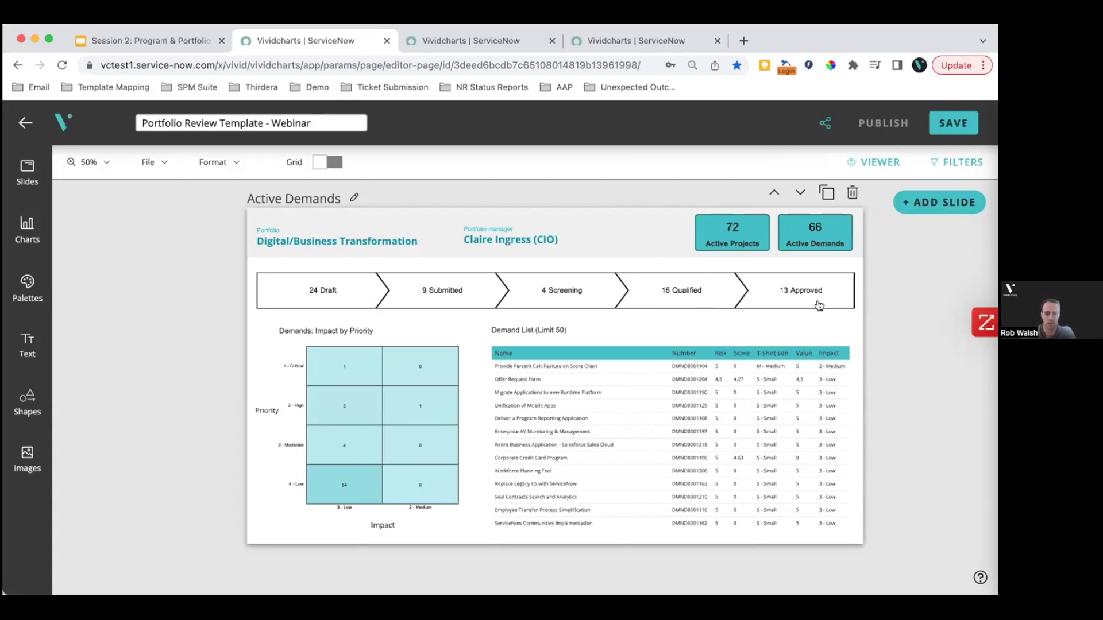
pyautogui.click(377, 297)
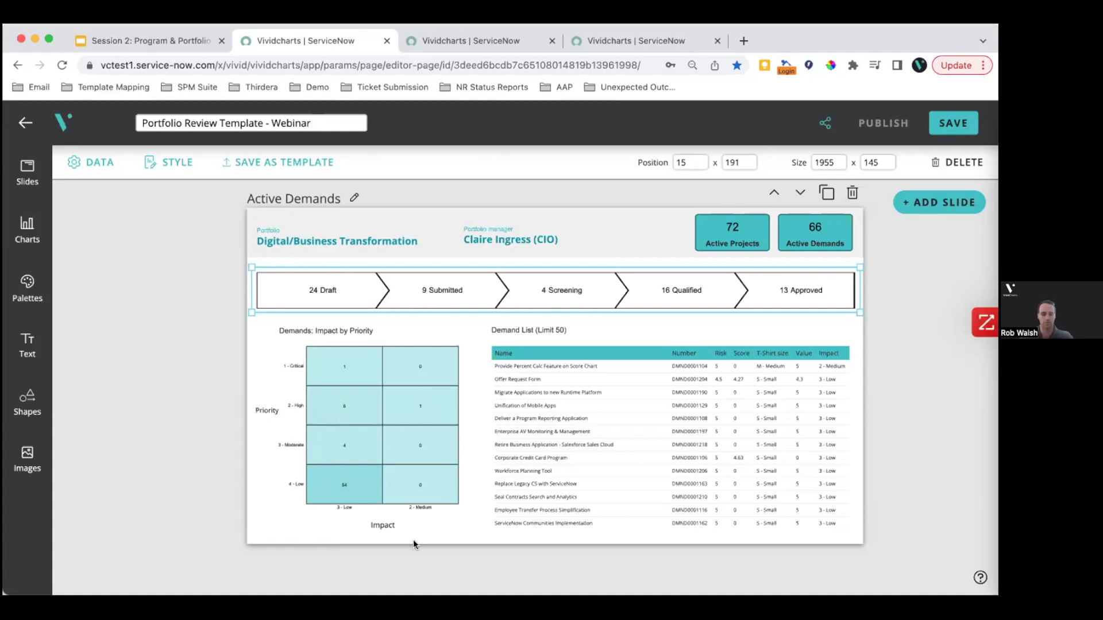
pyautogui.press('Down')
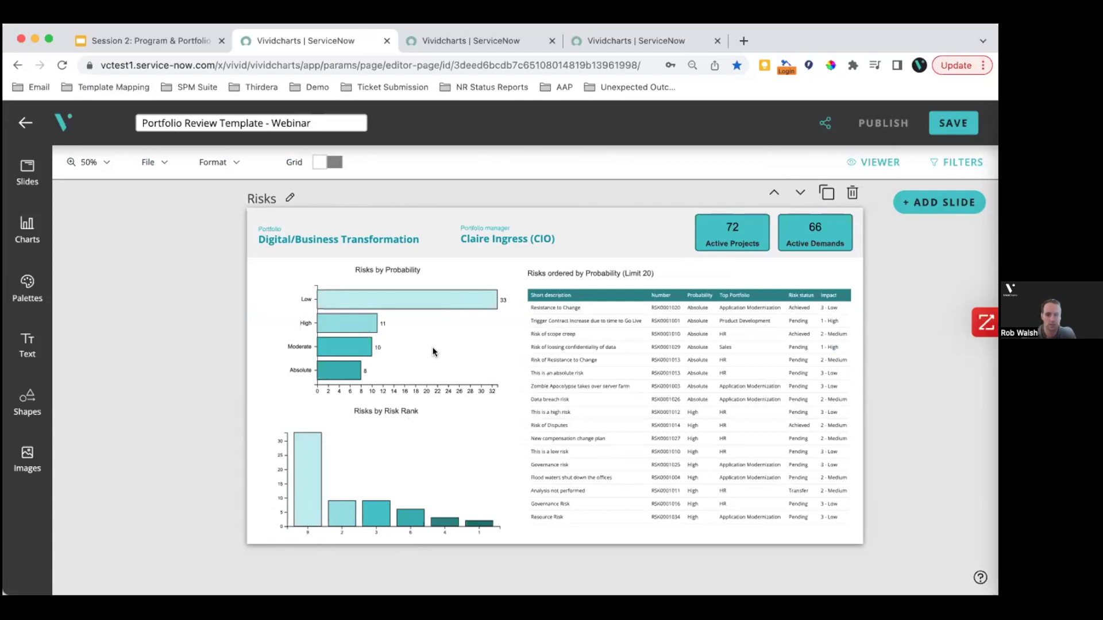
pyautogui.click(800, 192)
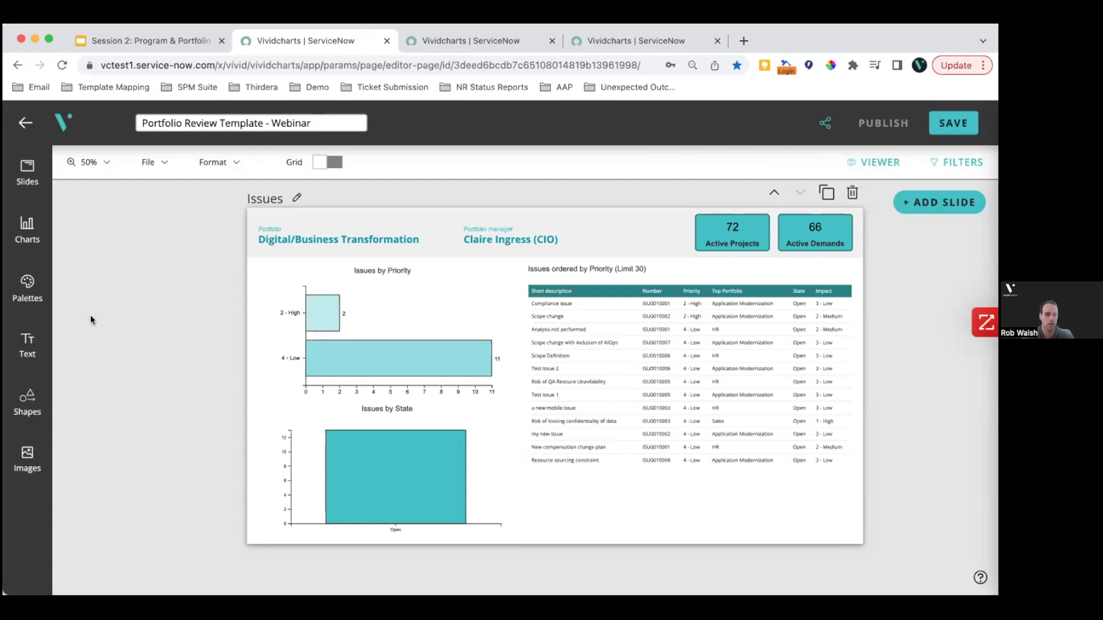
pyautogui.click(62, 66)
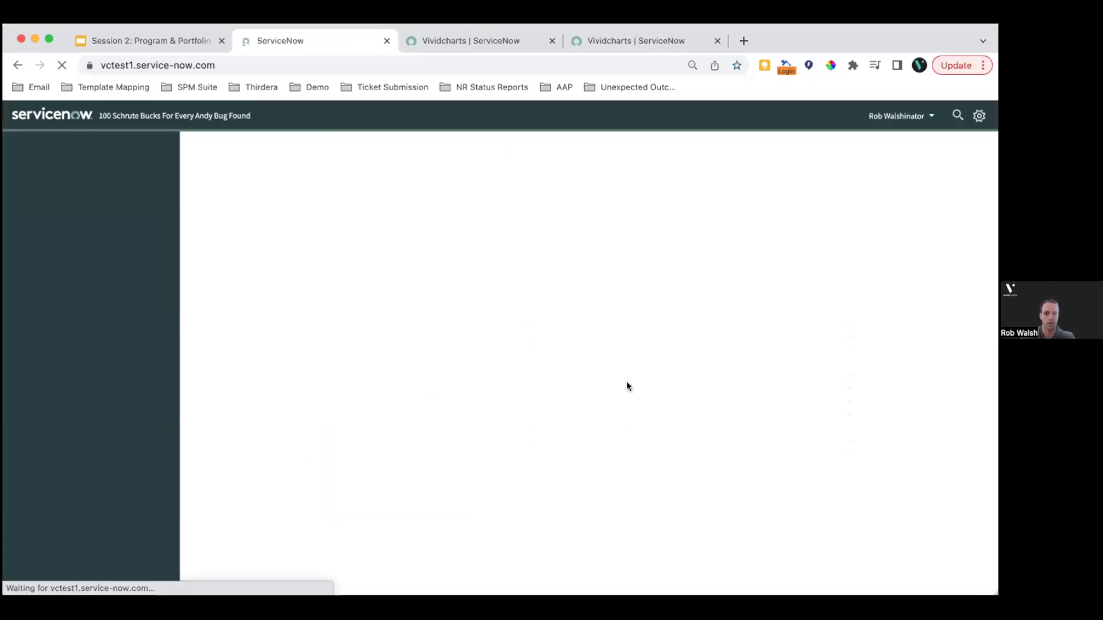
# Switch to the Portfolio Summary - Webinar page and configure its process area as Portfolio
pyautogui.click(454, 38)
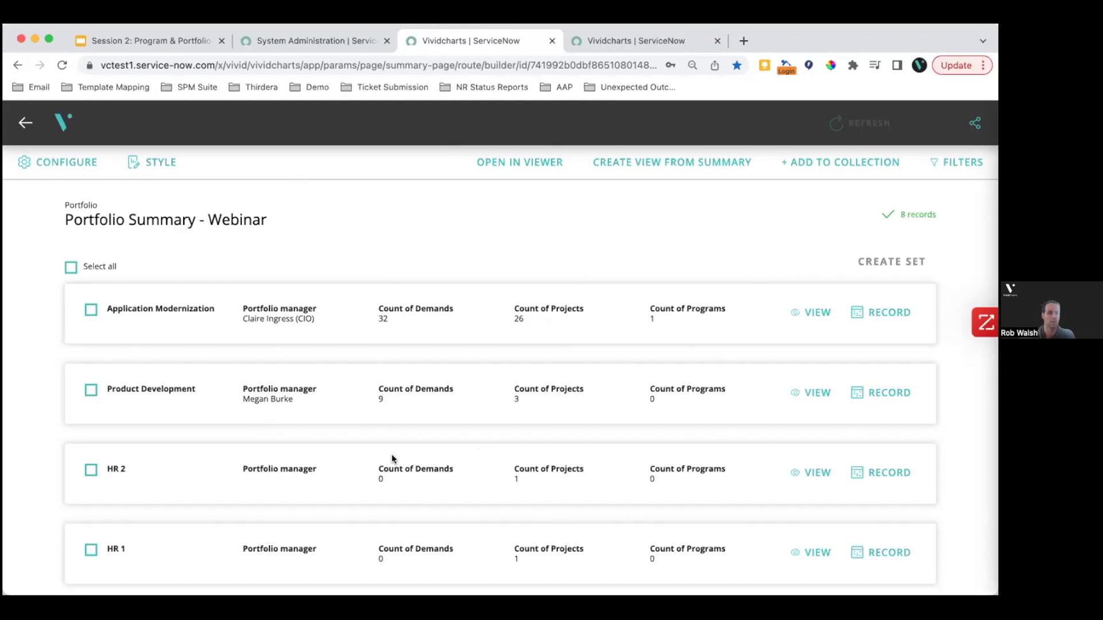
pyautogui.click(57, 165)
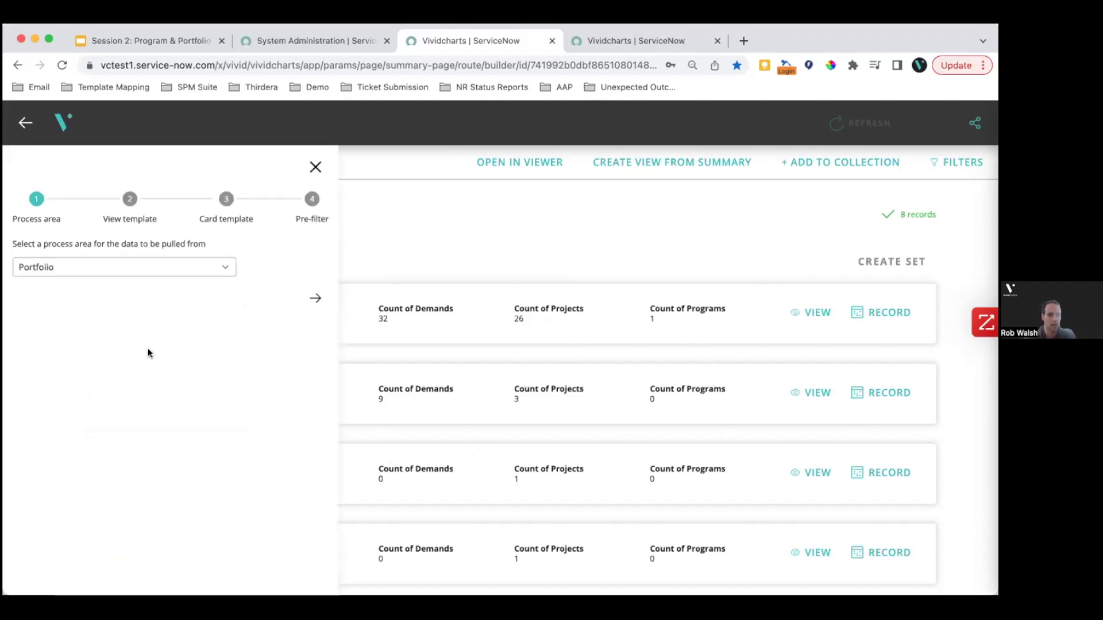
pyautogui.click(68, 271)
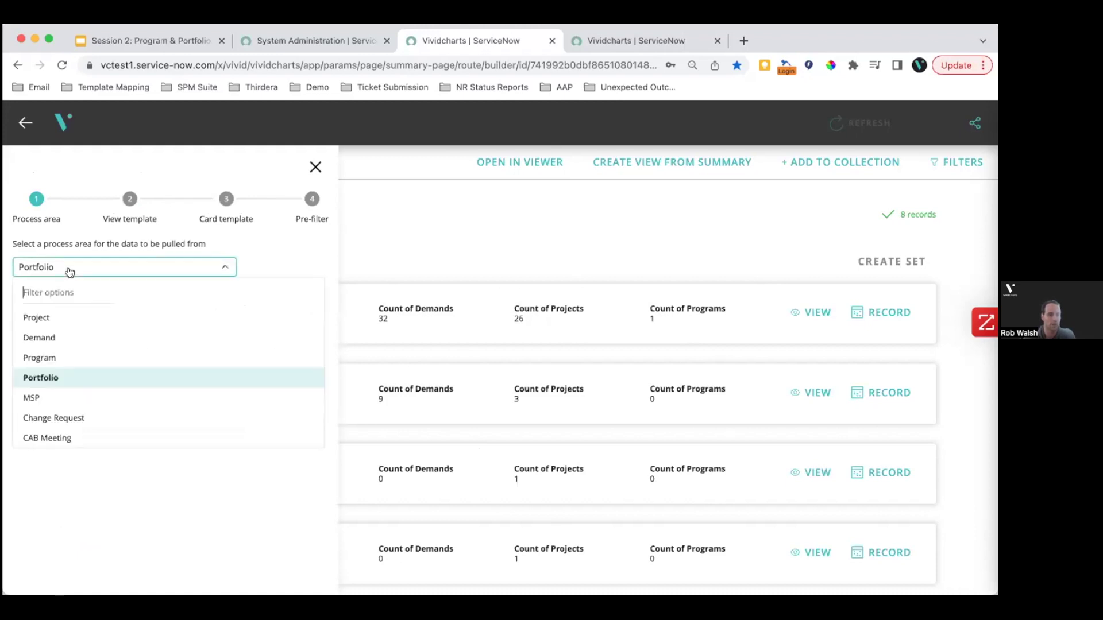
pyautogui.click(50, 380)
# Compare the available view templates and select Portfolio Health Review - Webinar for the summary
pyautogui.click(130, 201)
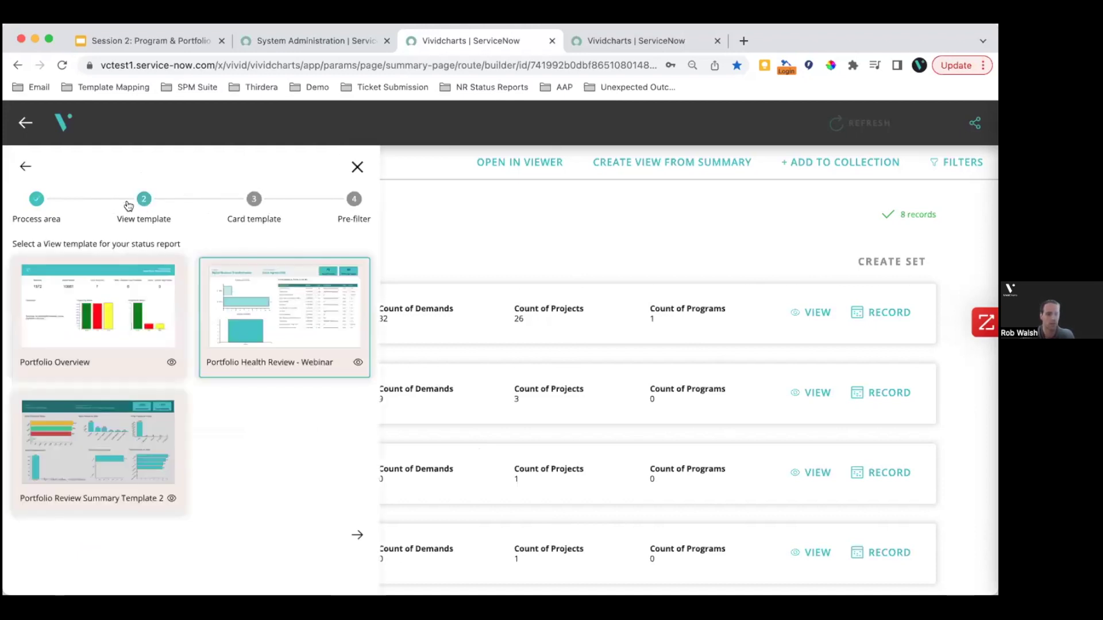
pyautogui.click(102, 299)
pyautogui.click(110, 444)
pyautogui.click(121, 348)
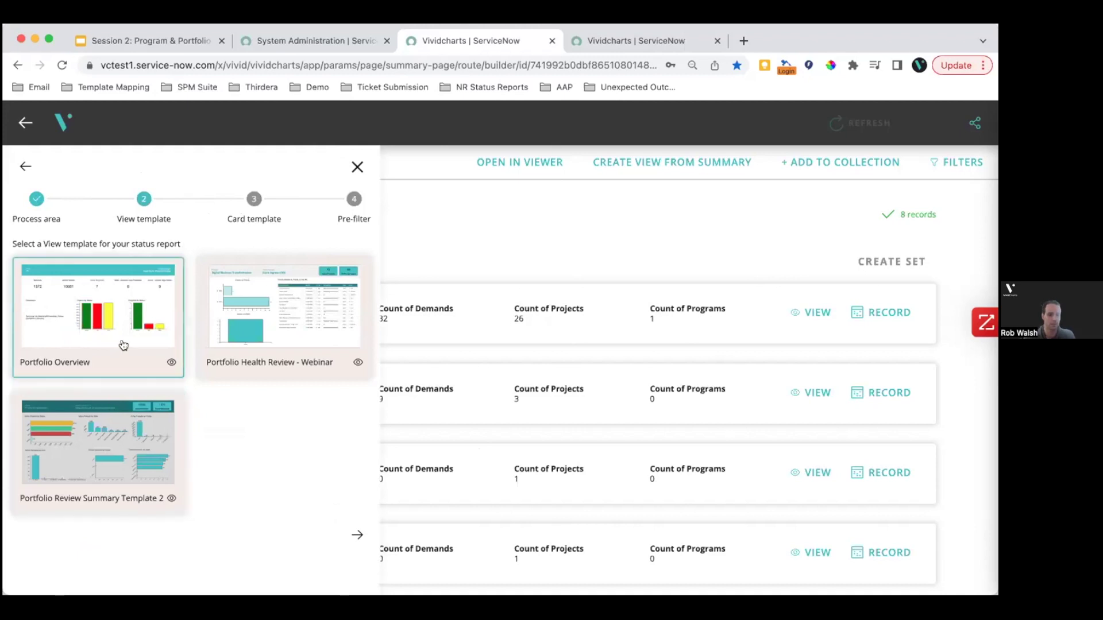
pyautogui.click(294, 352)
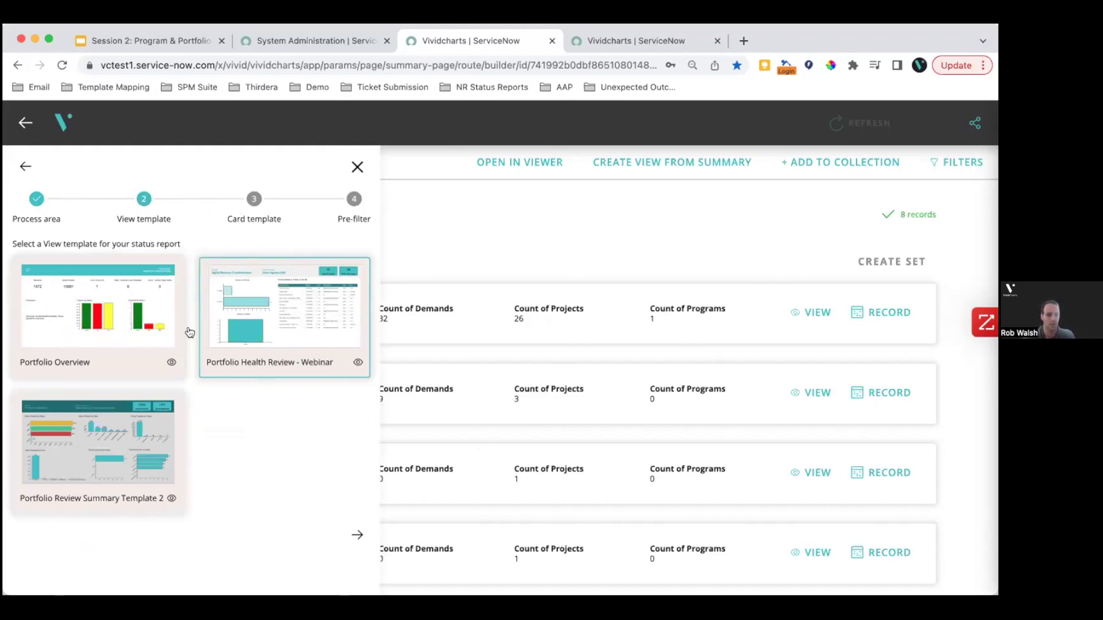
# Preview the card template Portfolio Summary List, with Link to Record
pyautogui.click(254, 201)
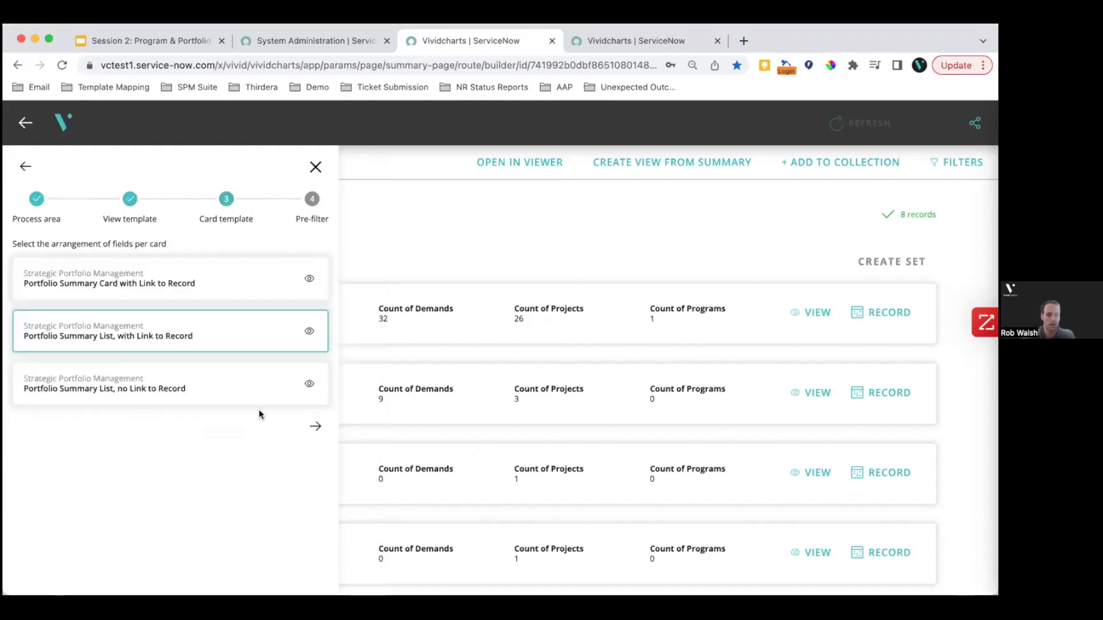
pyautogui.click(309, 331)
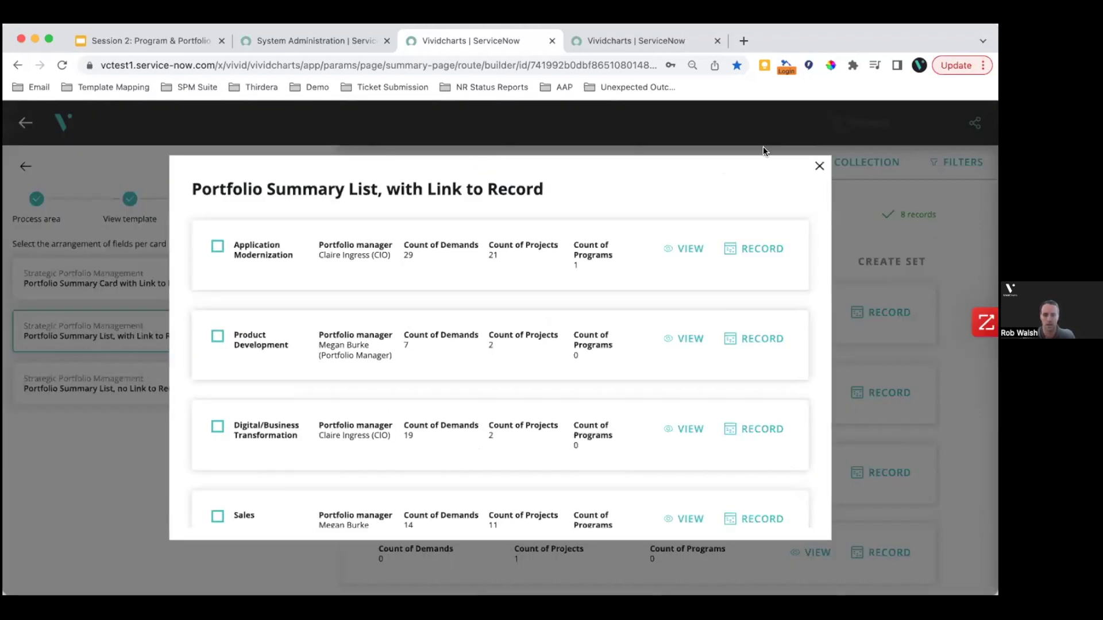
pyautogui.press('Escape')
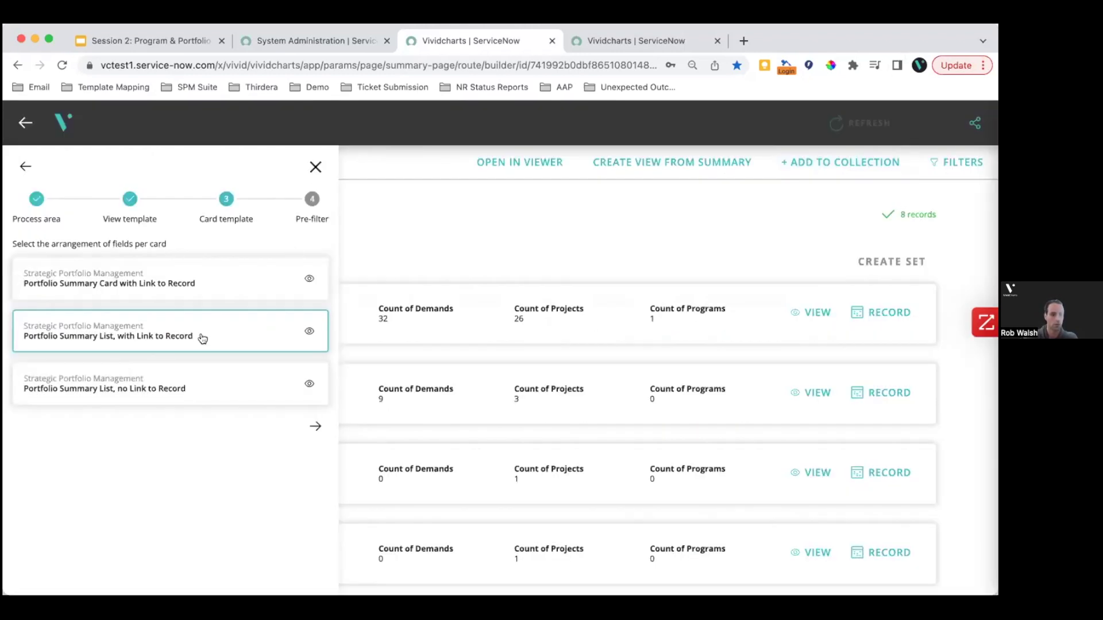
# Check the summary's pre-filter, close the configuration and look through the listed portfolios
pyautogui.click(300, 206)
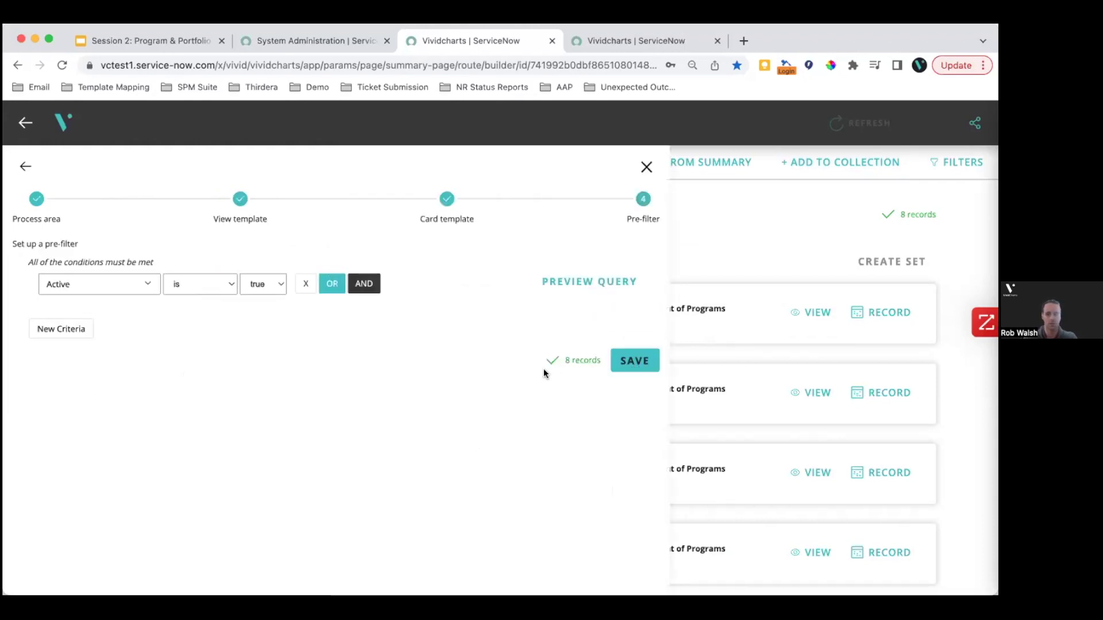
pyautogui.click(646, 167)
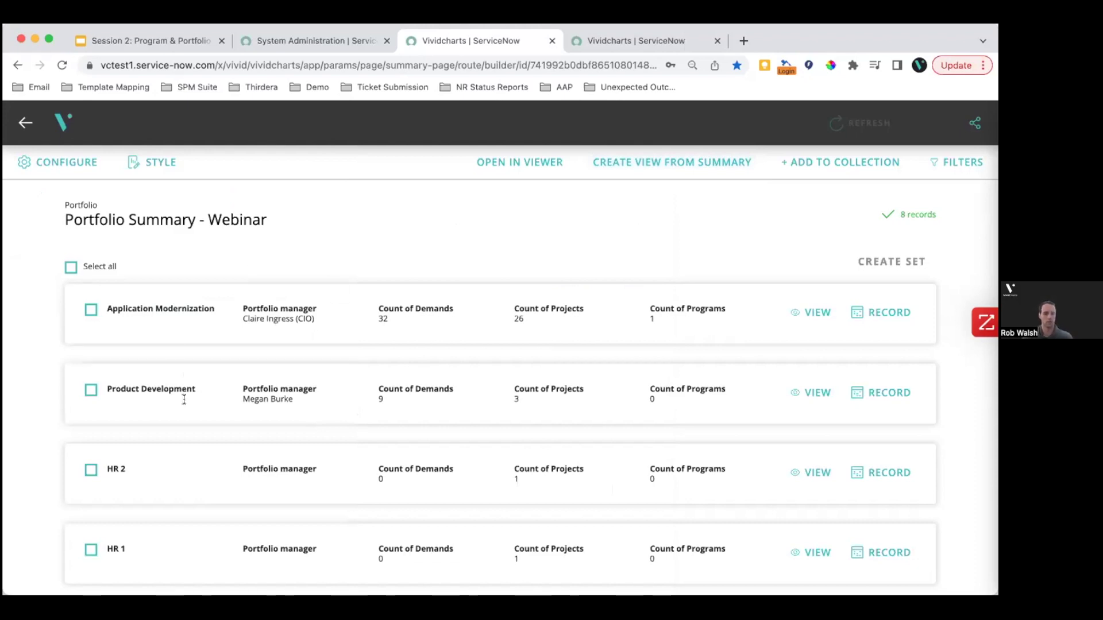
pyautogui.scroll(-1, 480, 396)
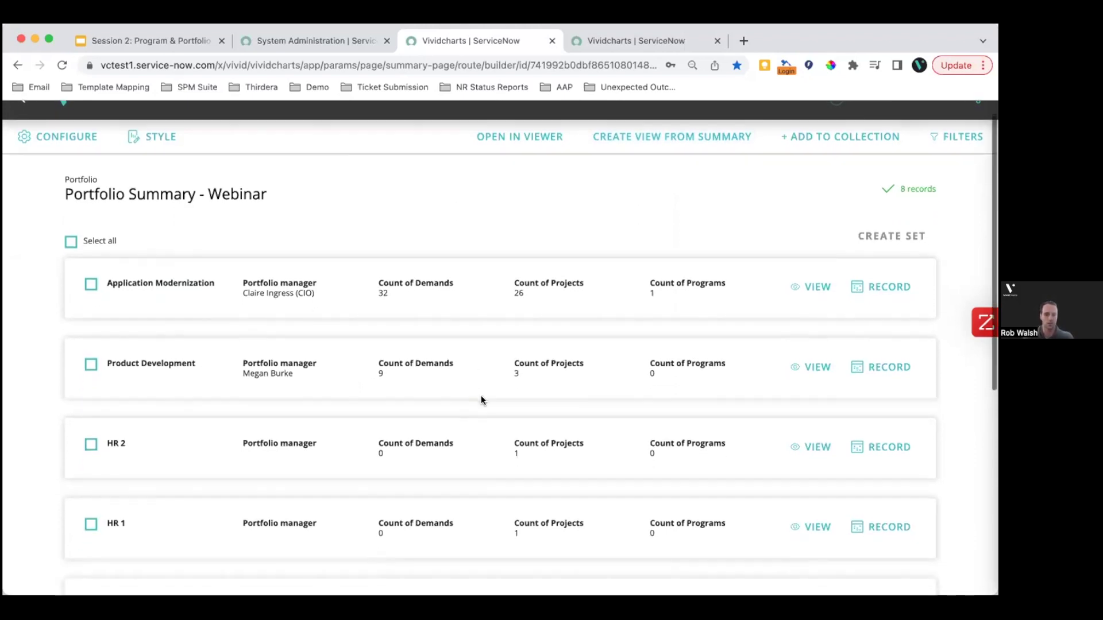
pyautogui.scroll(-6, 261, 459)
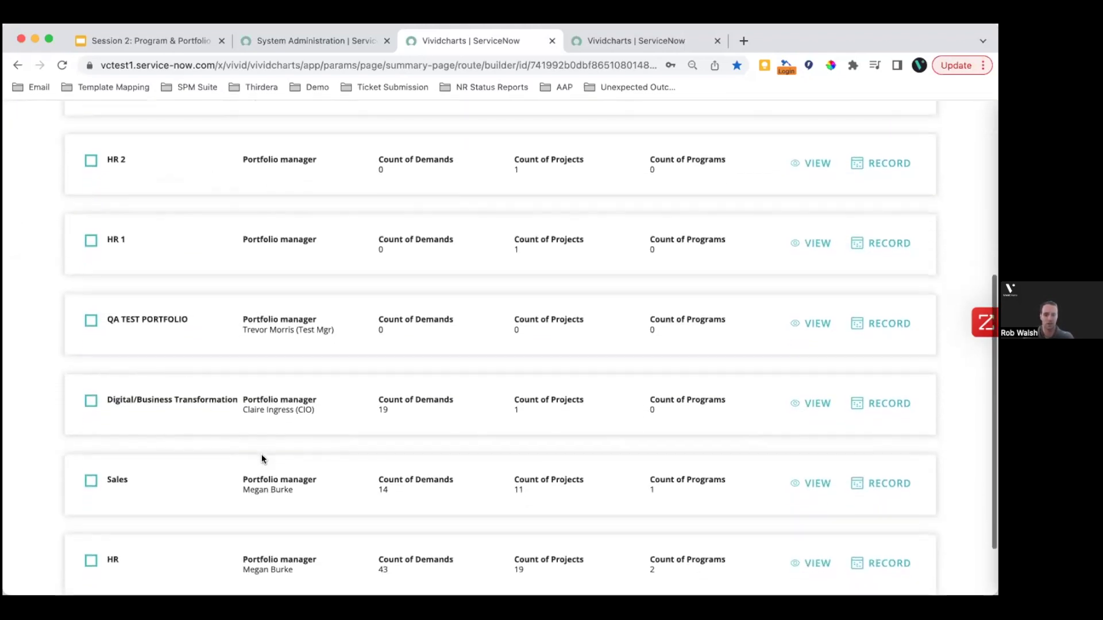
pyautogui.scroll(-1, 238, 418)
pyautogui.scroll(2, 313, 359)
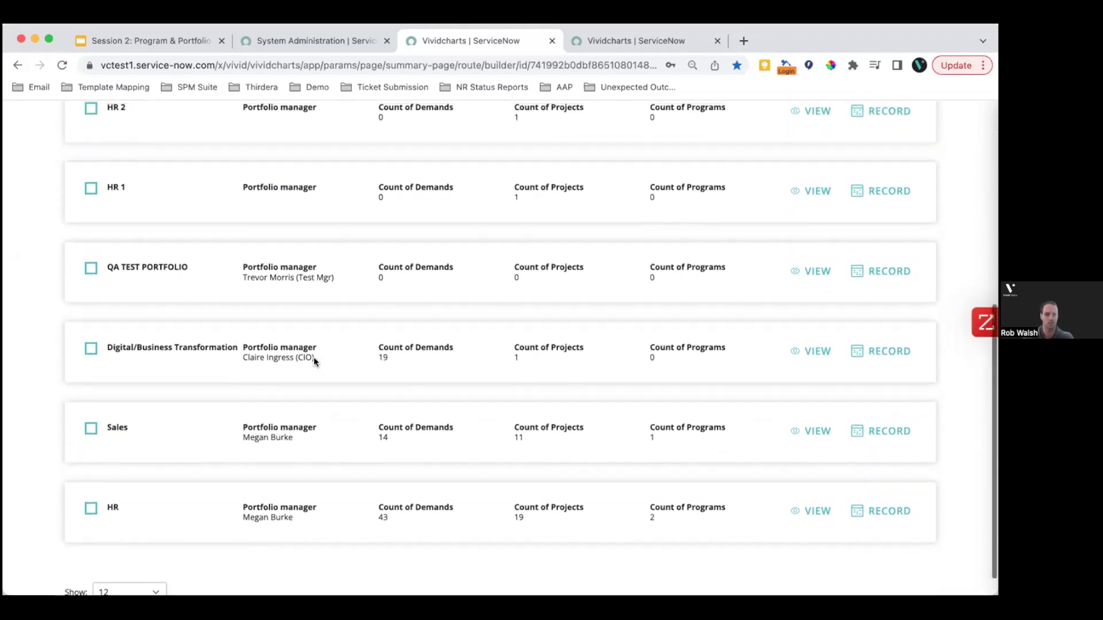
pyautogui.scroll(6, 313, 362)
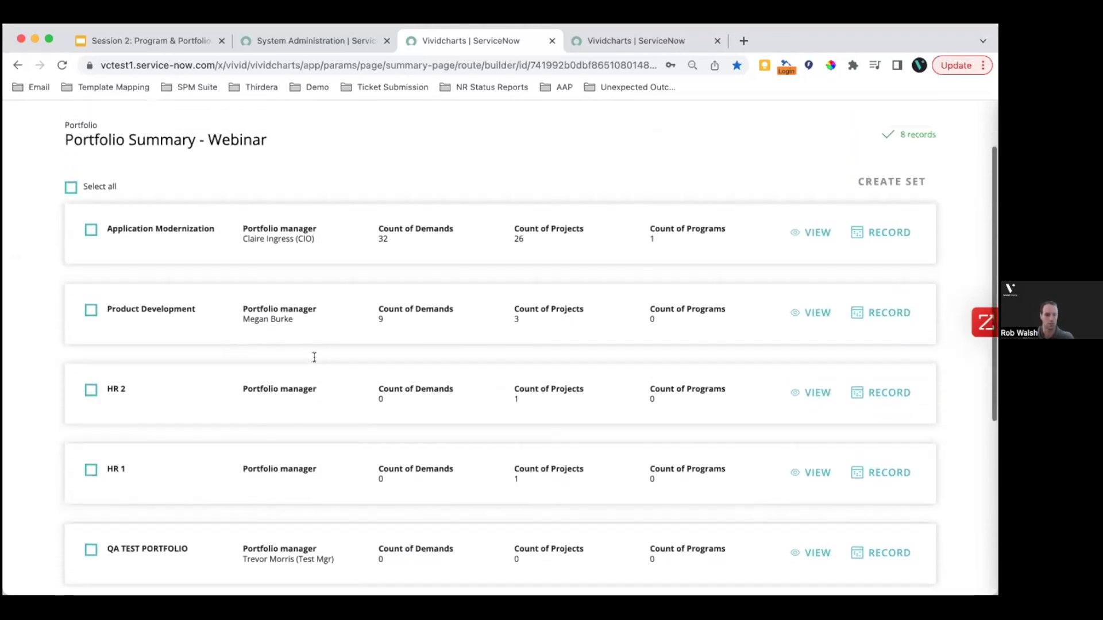
# View the Application Modernization portfolio's heatmap and roadmap slides in full screen, and inspect the Transformation Testing 1 bar
pyautogui.click(807, 267)
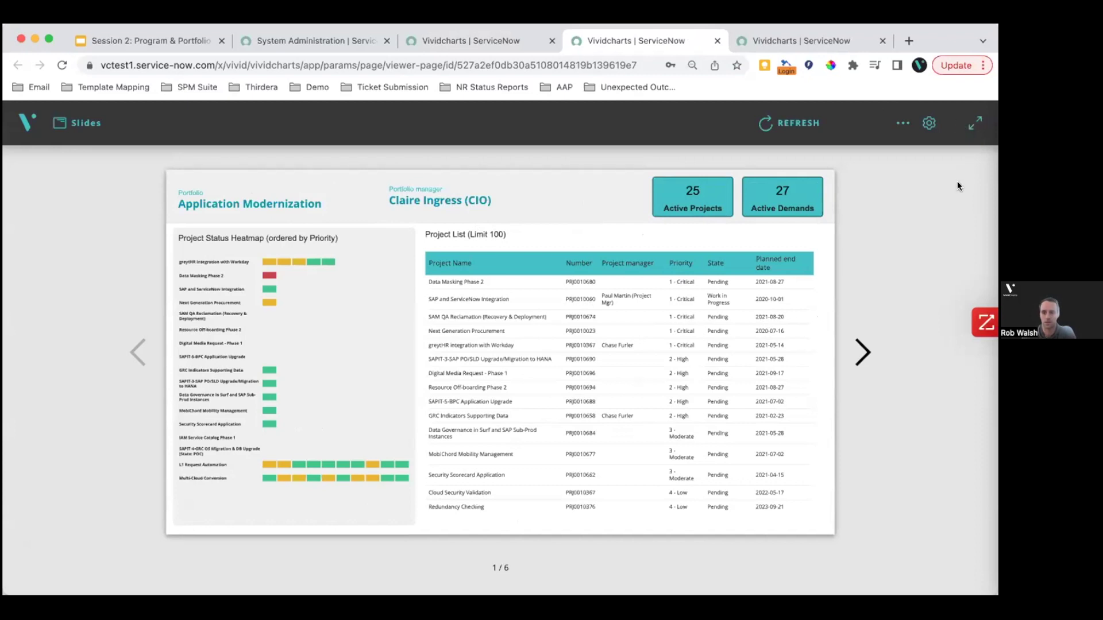
pyautogui.click(975, 123)
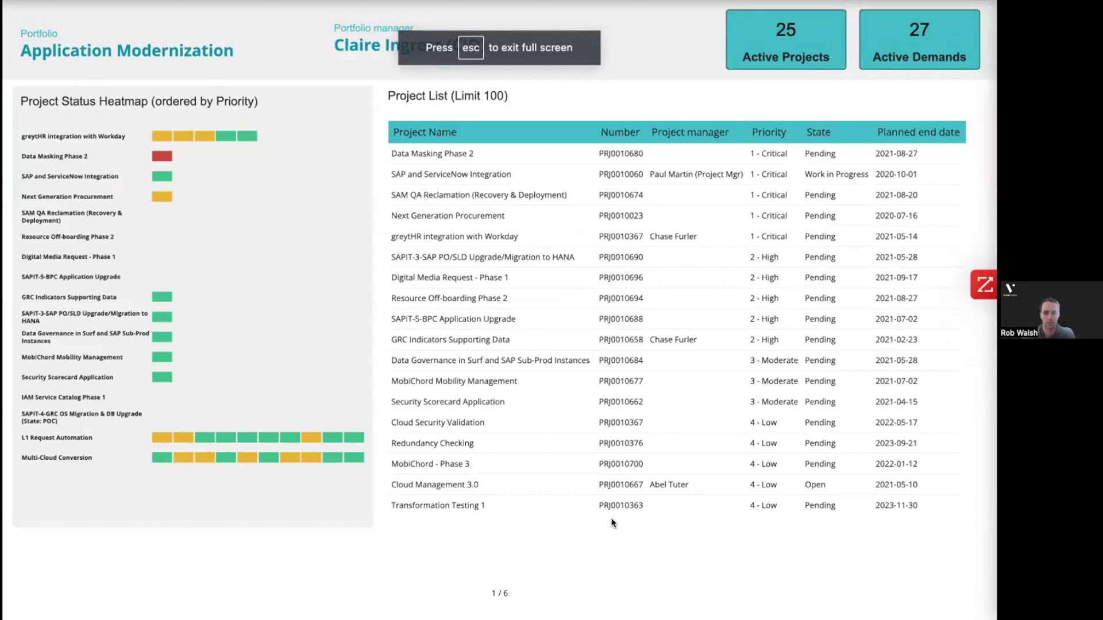
pyautogui.press('Right')
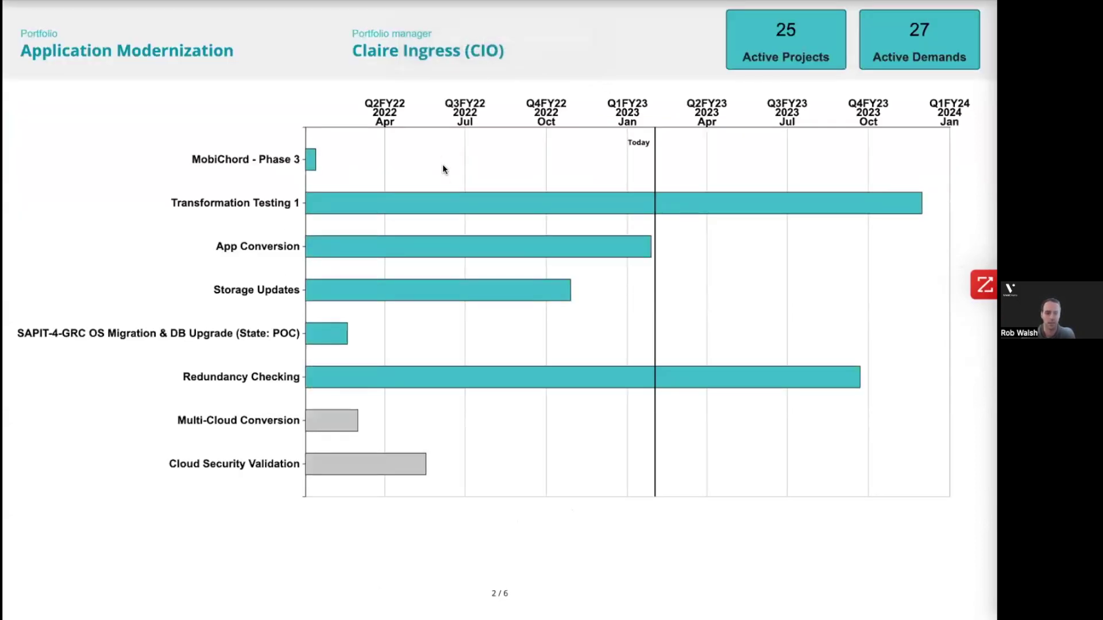
pyautogui.moveTo(416, 201)
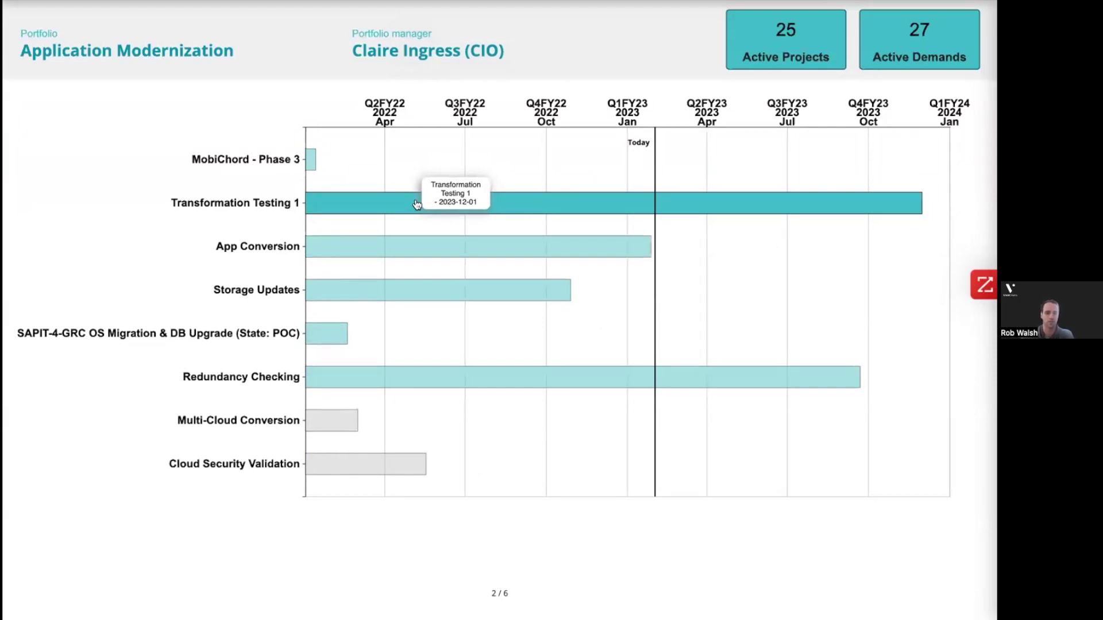
pyautogui.press('Escape')
# Examine the download formats offered for the Application Modernization slides without downloading them
pyautogui.click(902, 123)
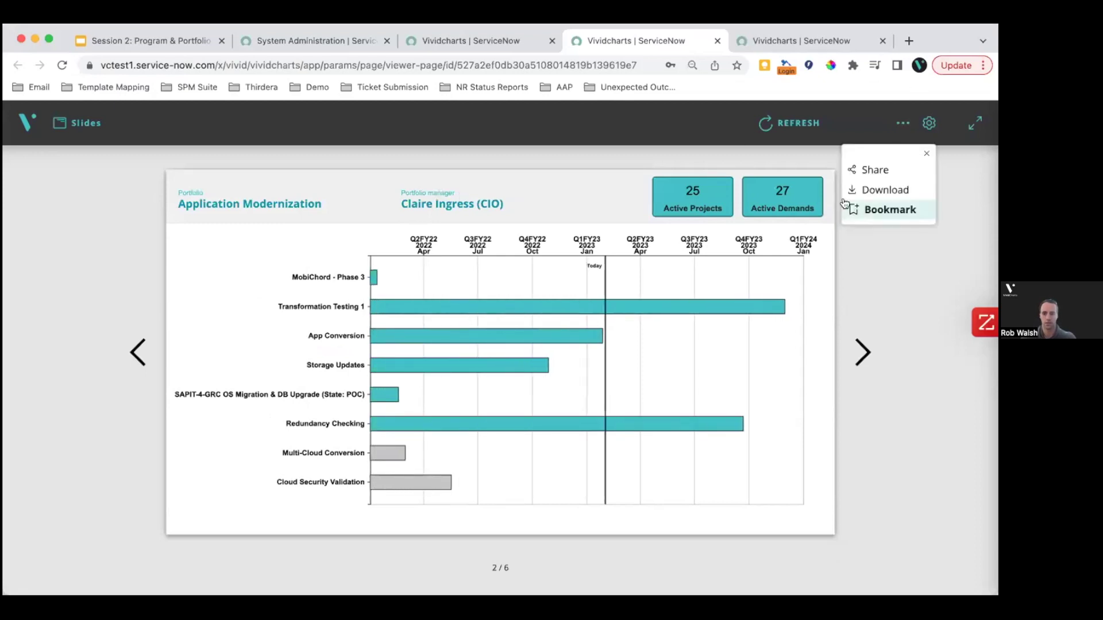
pyautogui.click(879, 189)
pyautogui.click(437, 341)
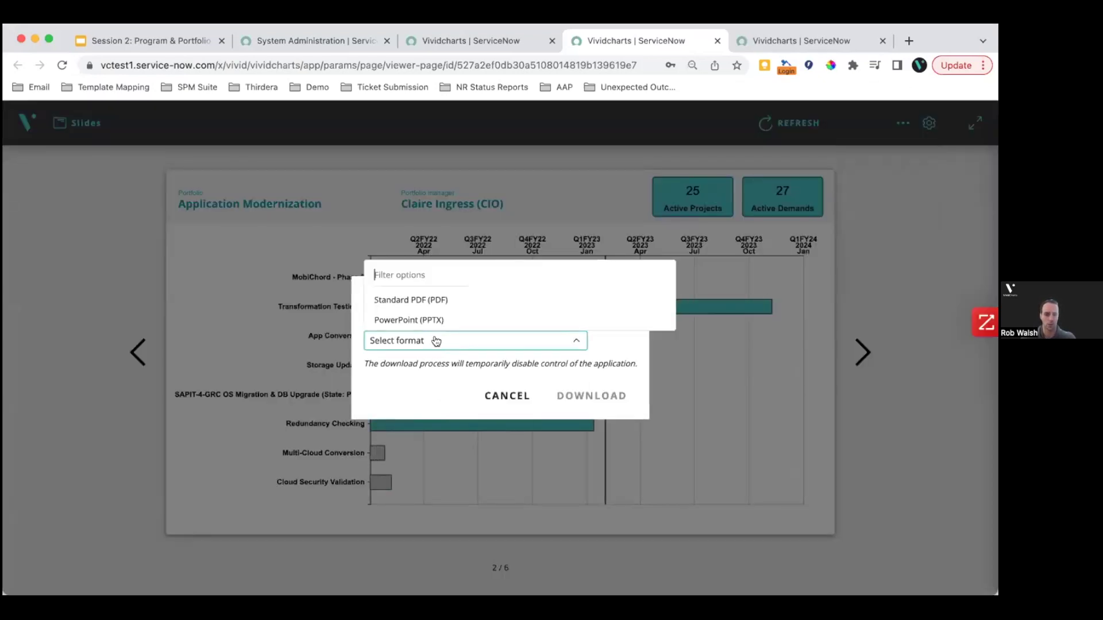
pyautogui.click(508, 396)
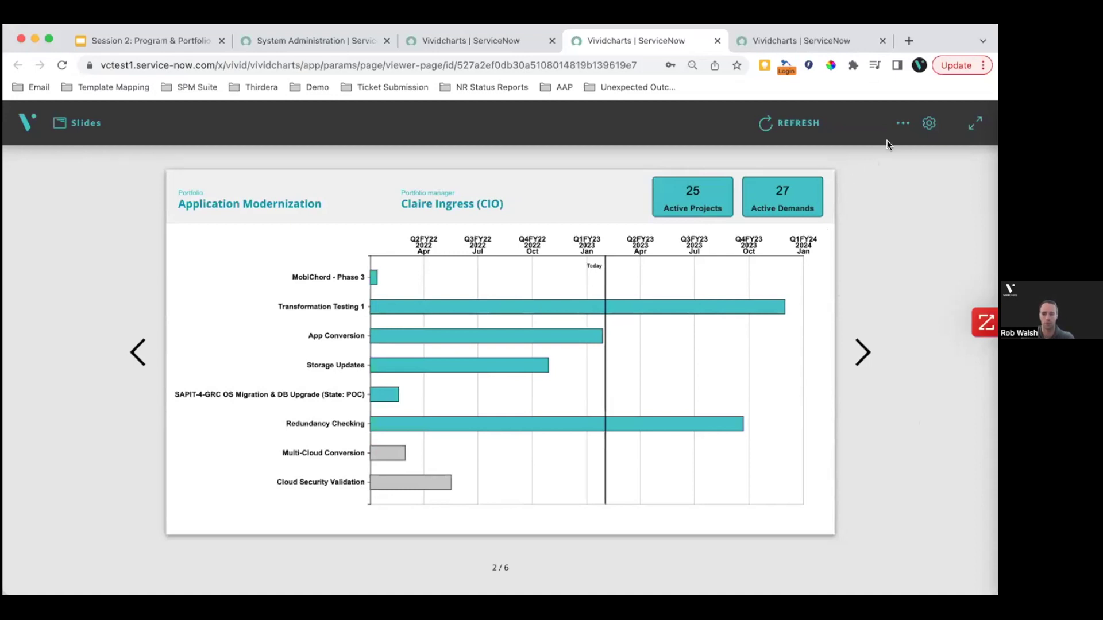
# Examine the slide view's sharing options, try Share with all logged in users, and leave without sharing
pyautogui.click(902, 123)
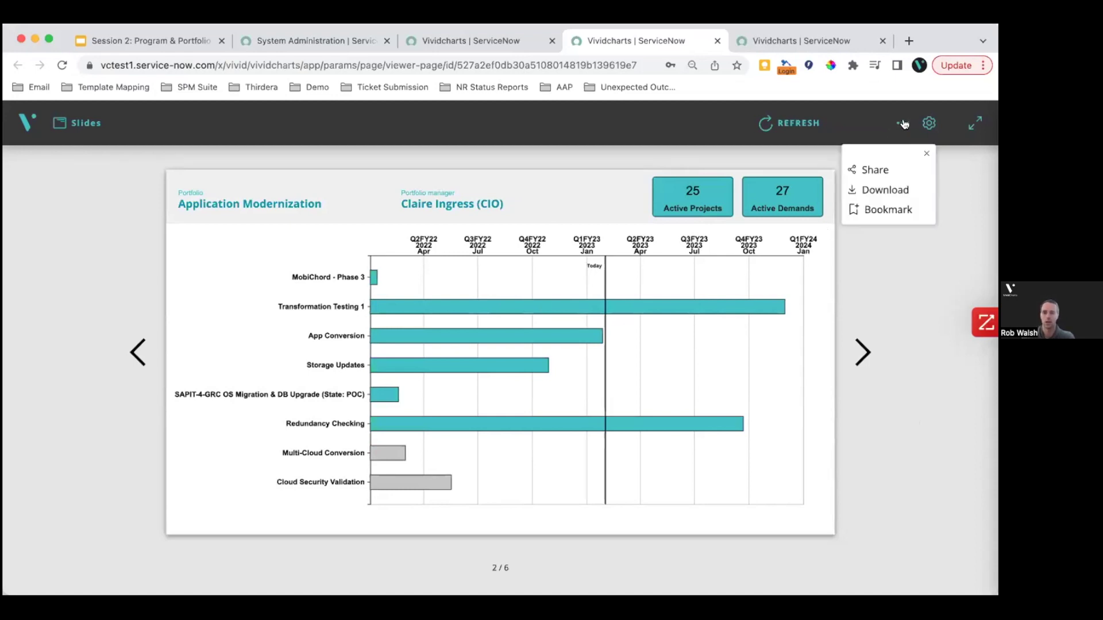
pyautogui.click(875, 170)
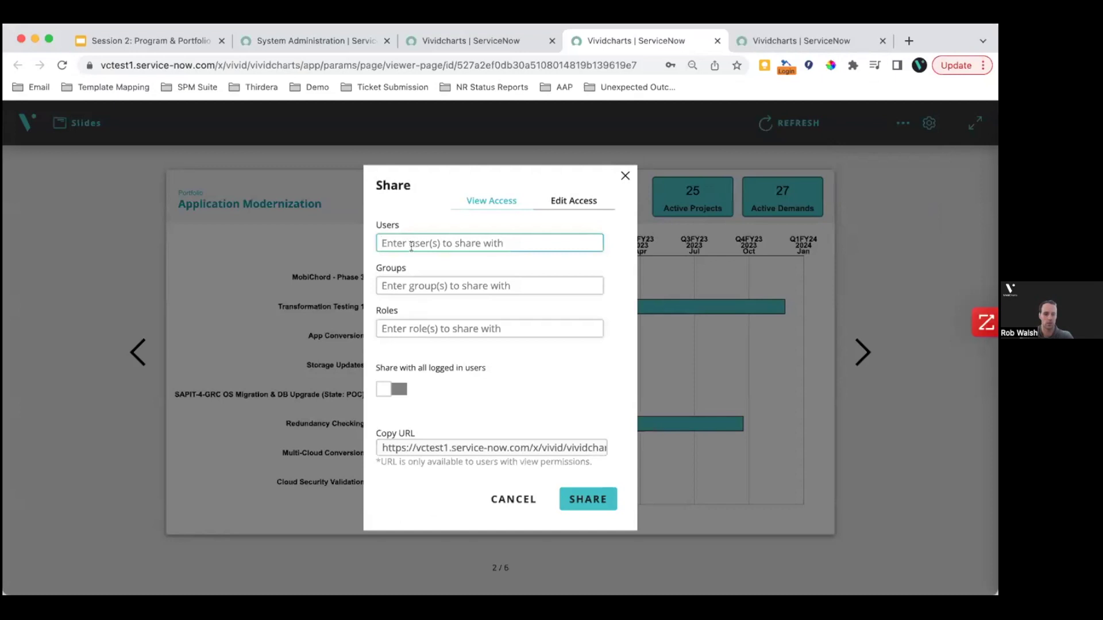
pyautogui.click(383, 390)
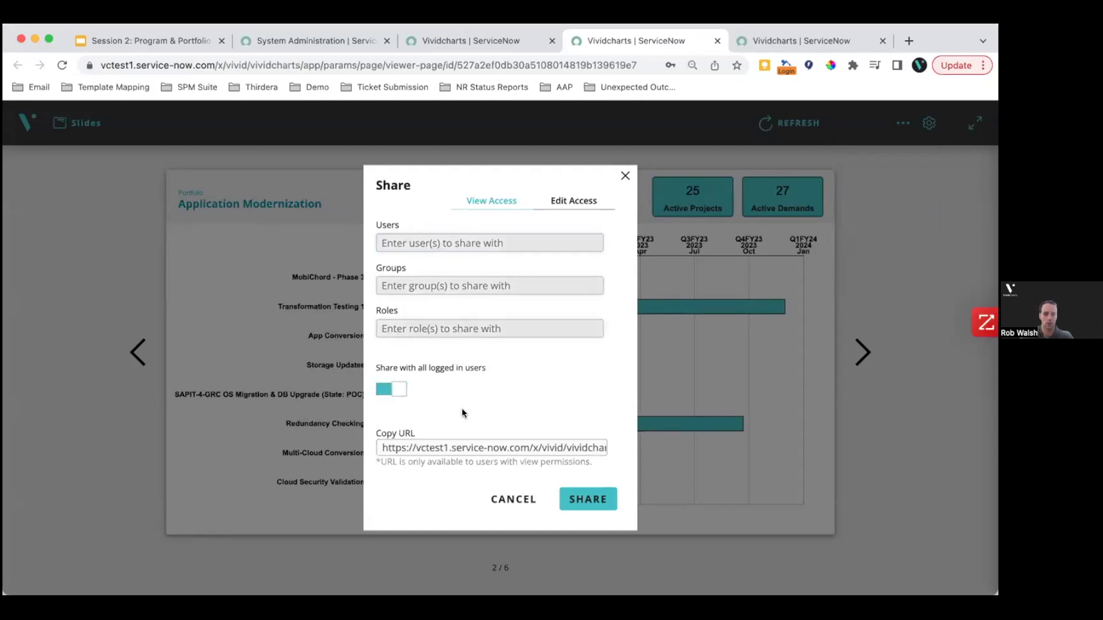
pyautogui.click(623, 176)
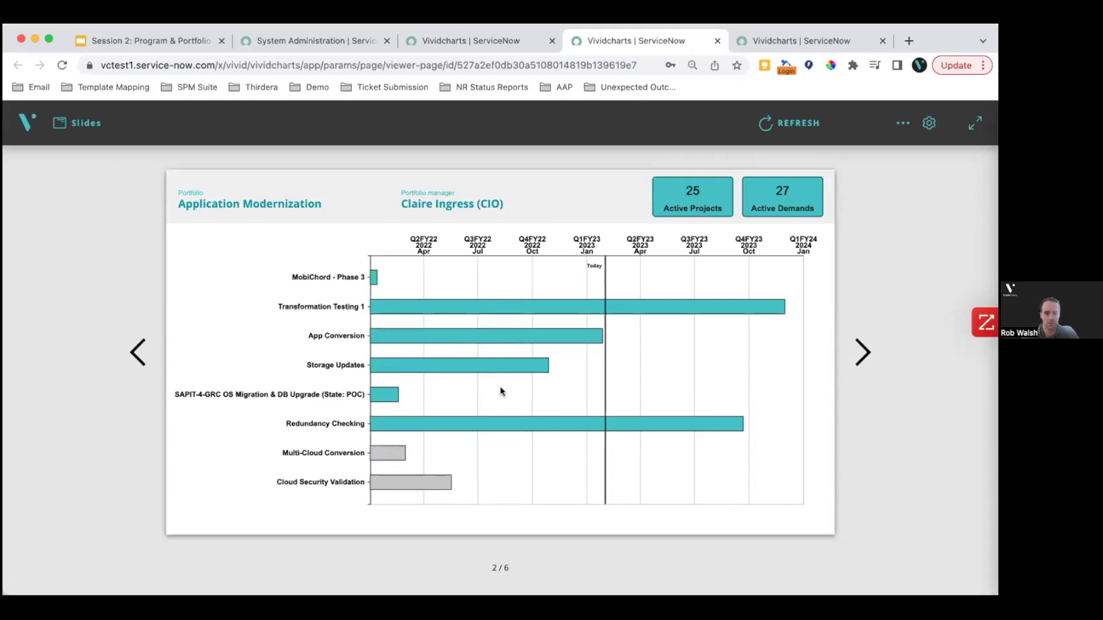
# Examine the project and demand chart slides, view the ML Similarity Framework demand record, and return to the slides
pyautogui.click(865, 364)
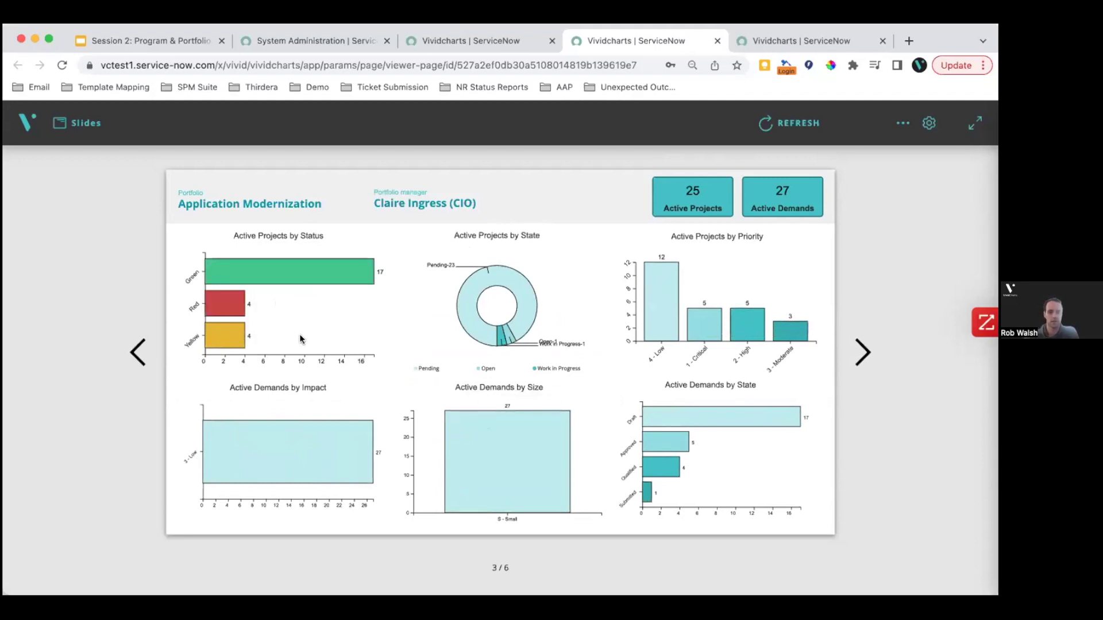
pyautogui.click(863, 352)
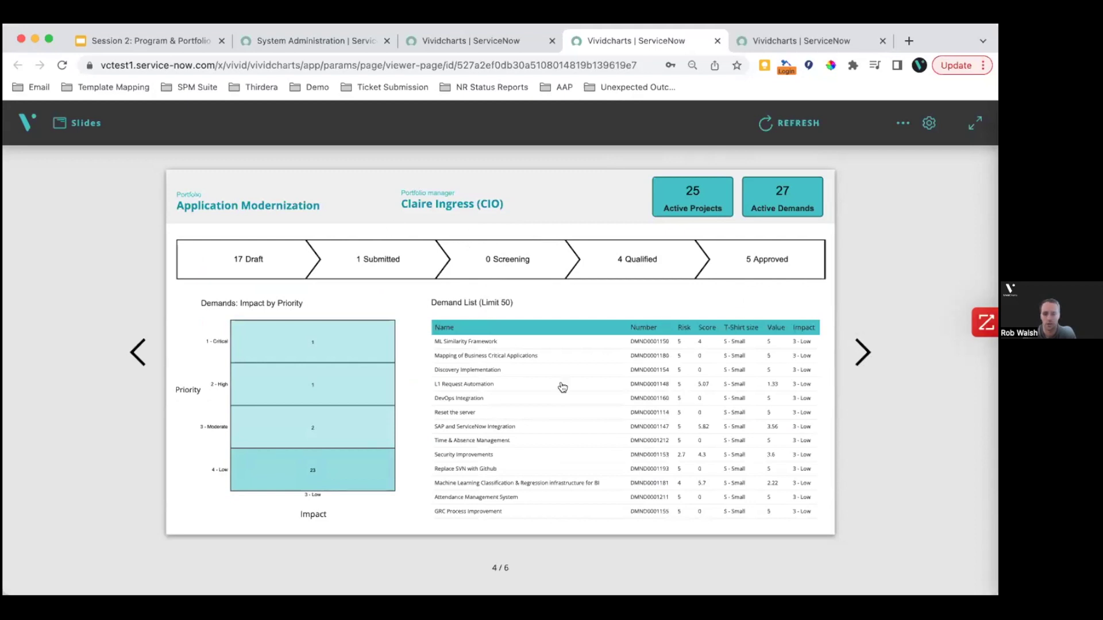
pyautogui.click(463, 341)
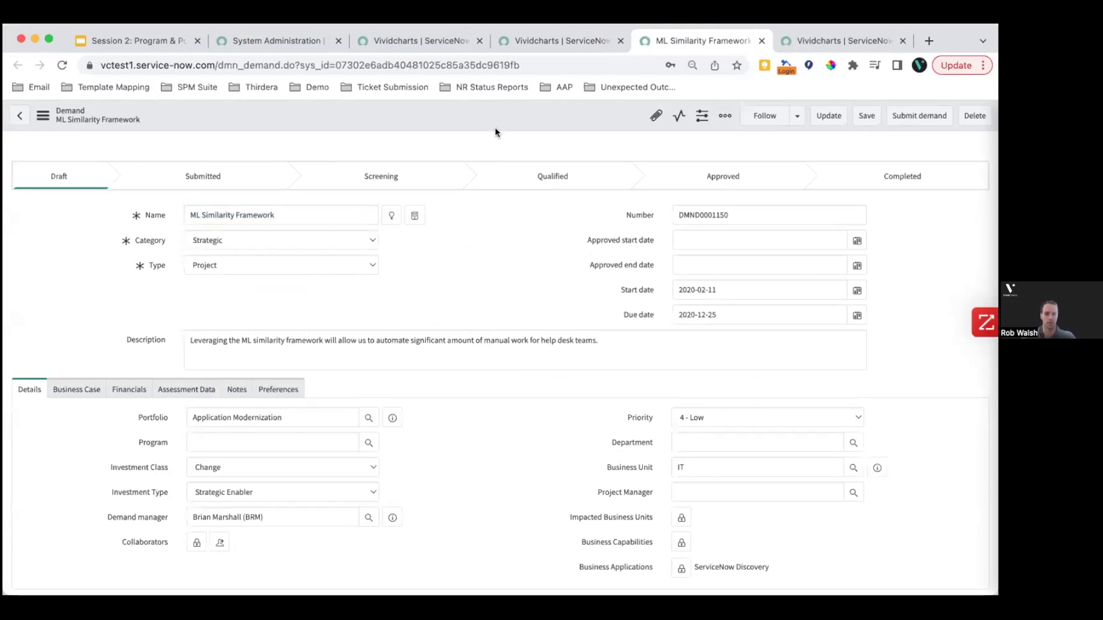
pyautogui.click(557, 50)
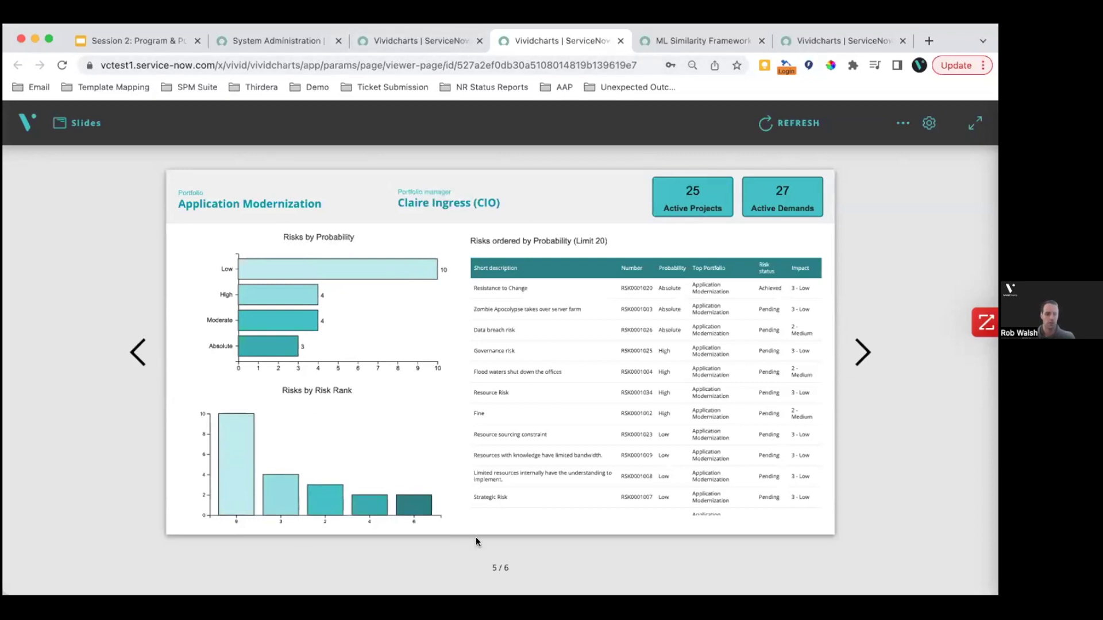
# View the Product Development portfolio from the summary and examine its heatmap and roadmap slides
pyautogui.click(425, 33)
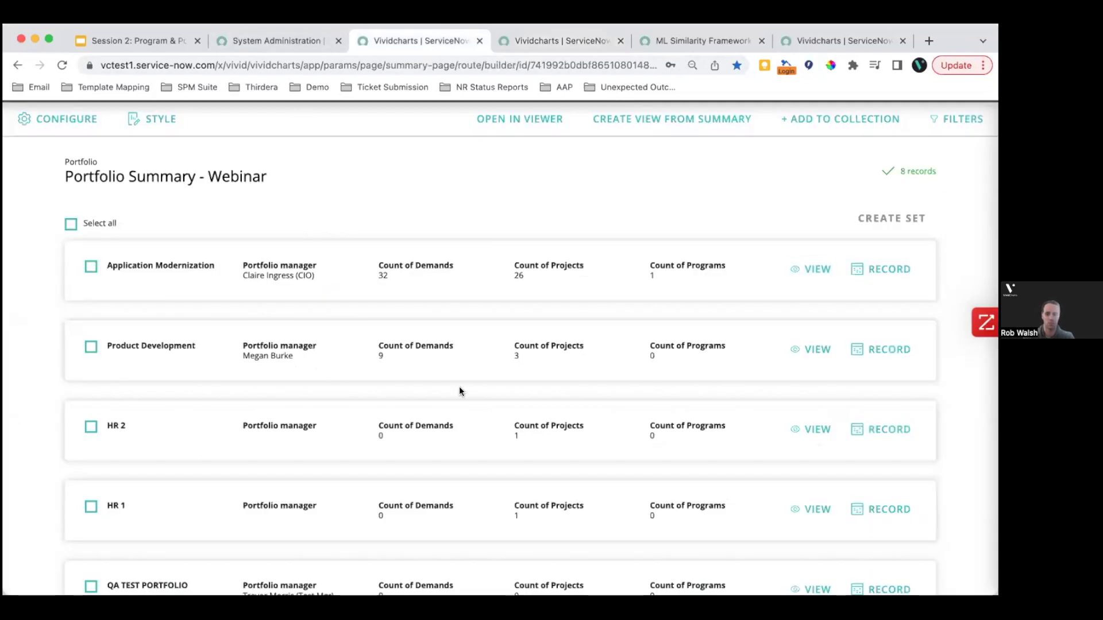
pyautogui.scroll(-2, 459, 391)
pyautogui.click(804, 281)
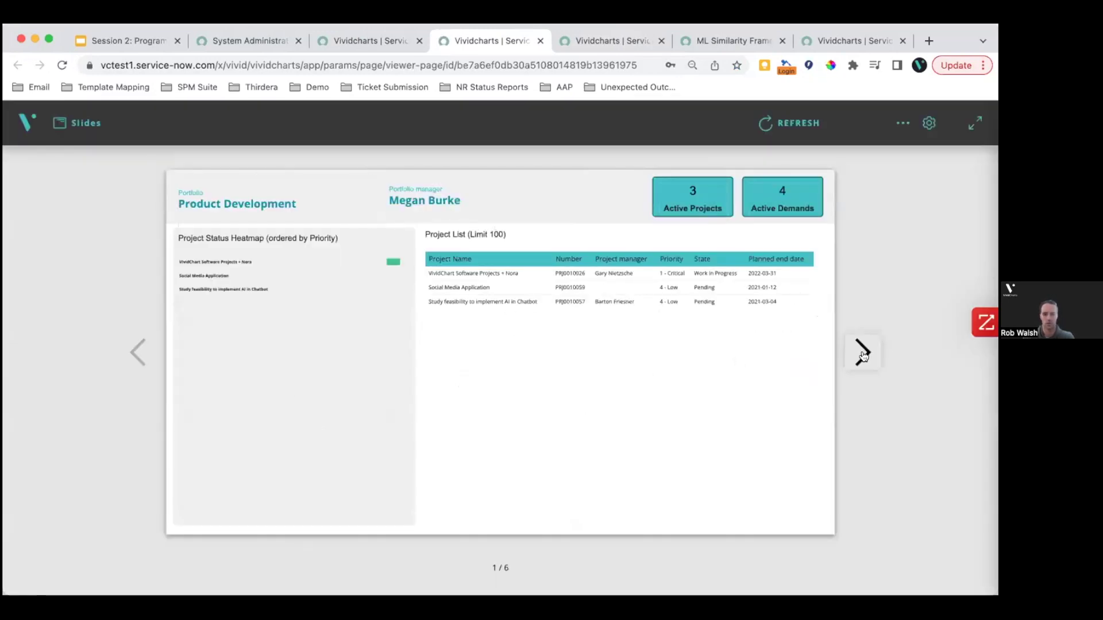
pyautogui.click(861, 353)
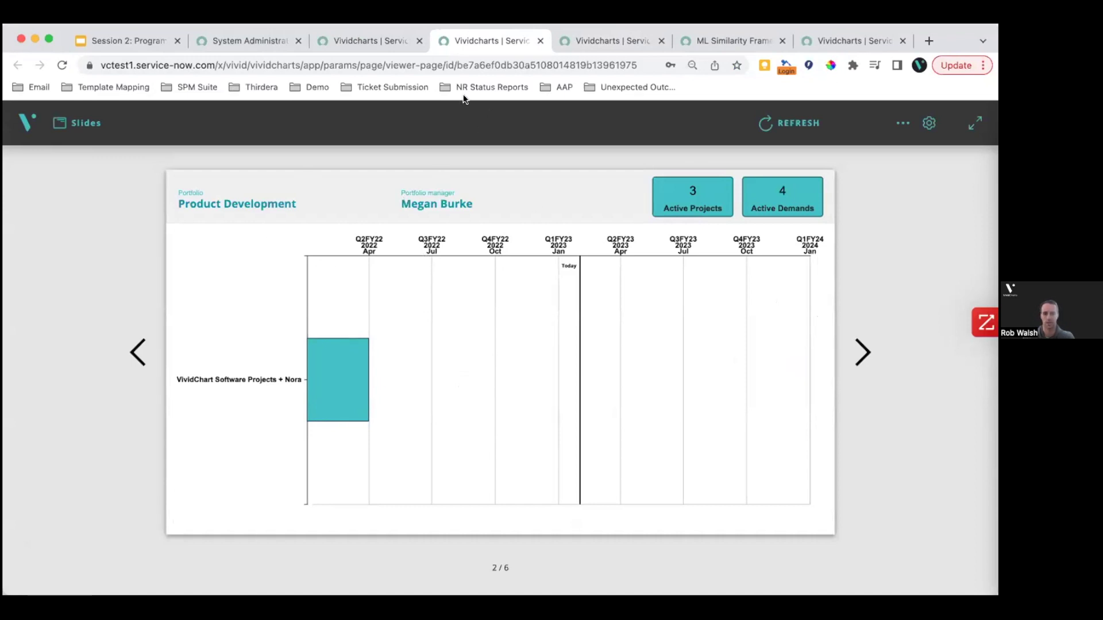
# Return to the Portfolio Summary - Webinar page and examine its sharing options without applying any
pyautogui.click(359, 39)
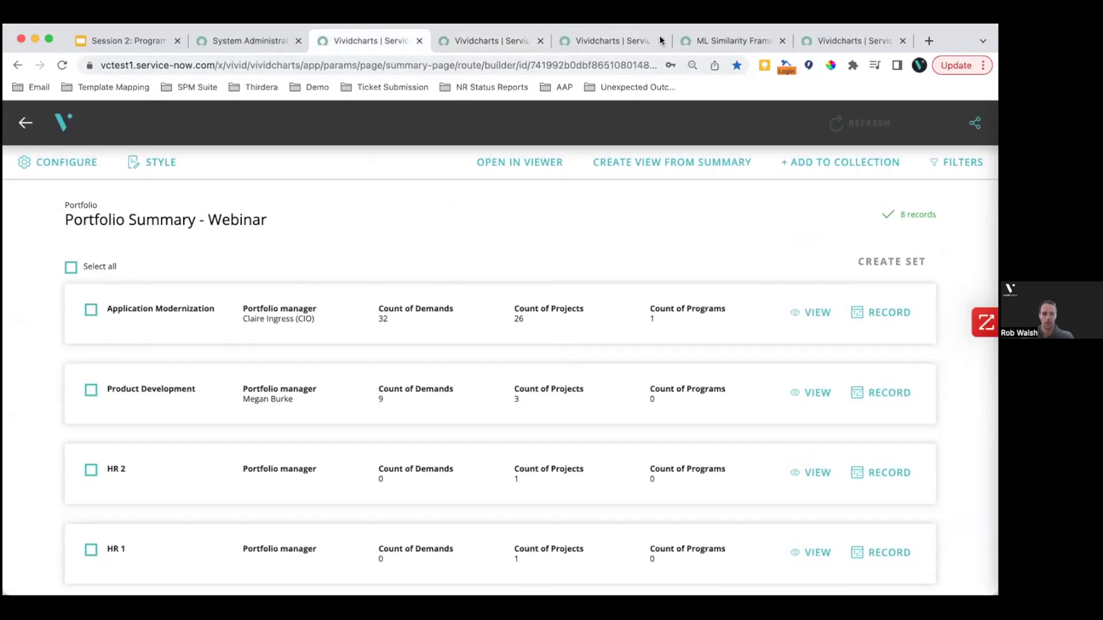
pyautogui.click(489, 39)
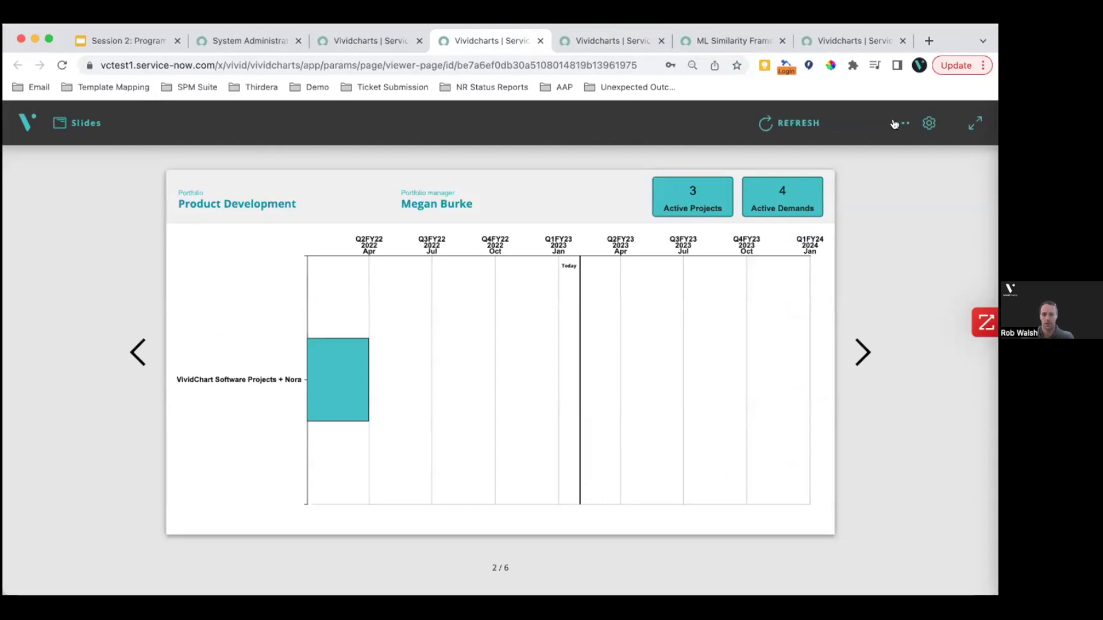
pyautogui.click(371, 39)
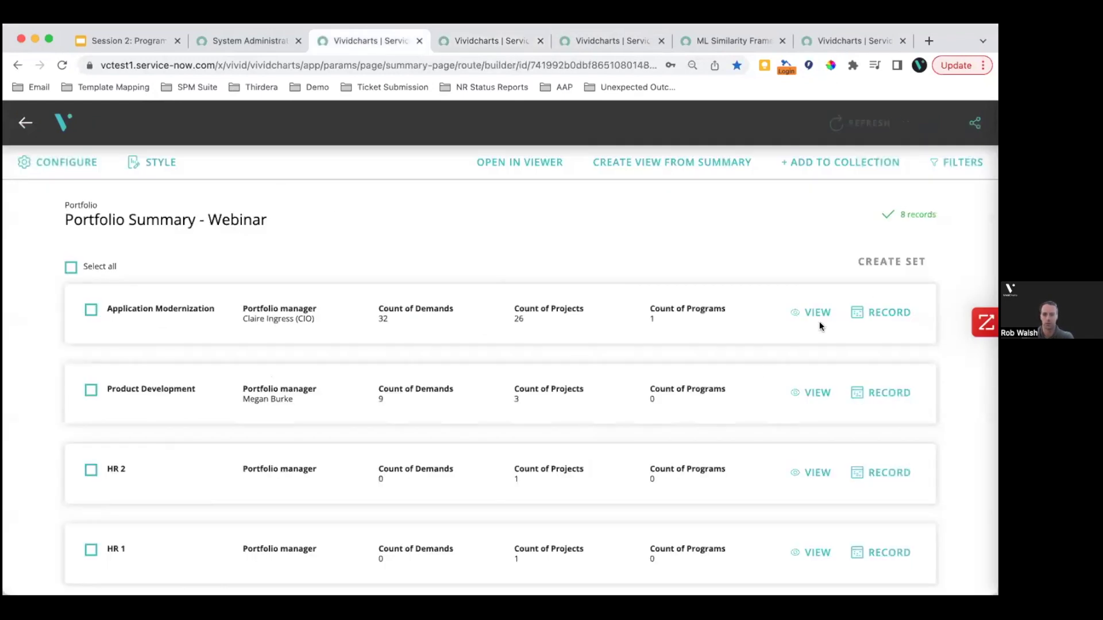
pyautogui.click(974, 122)
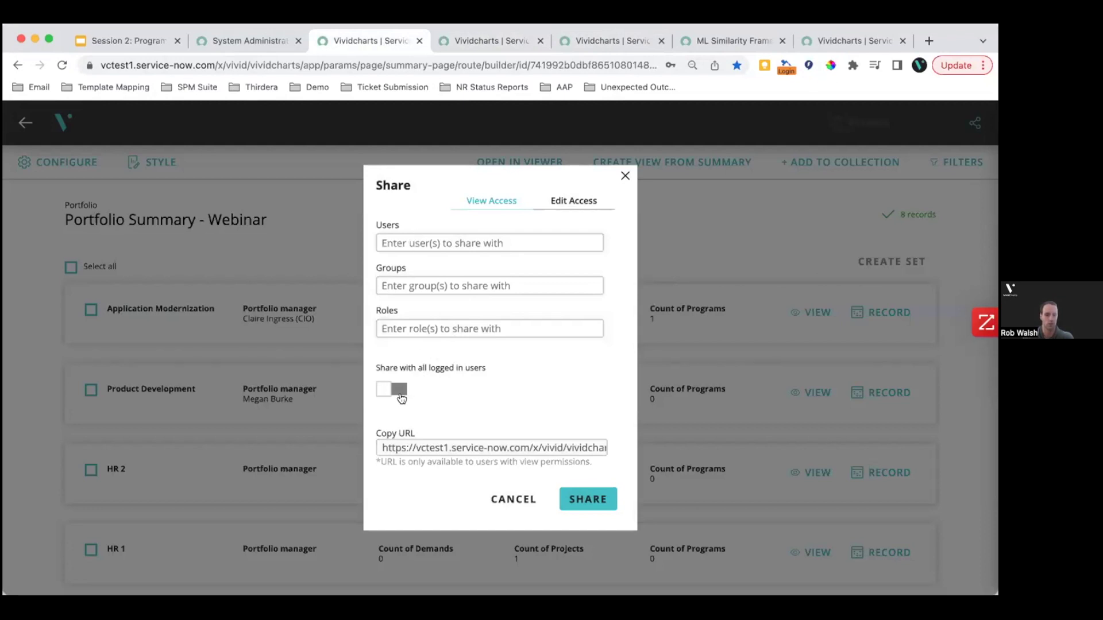
pyautogui.click(625, 175)
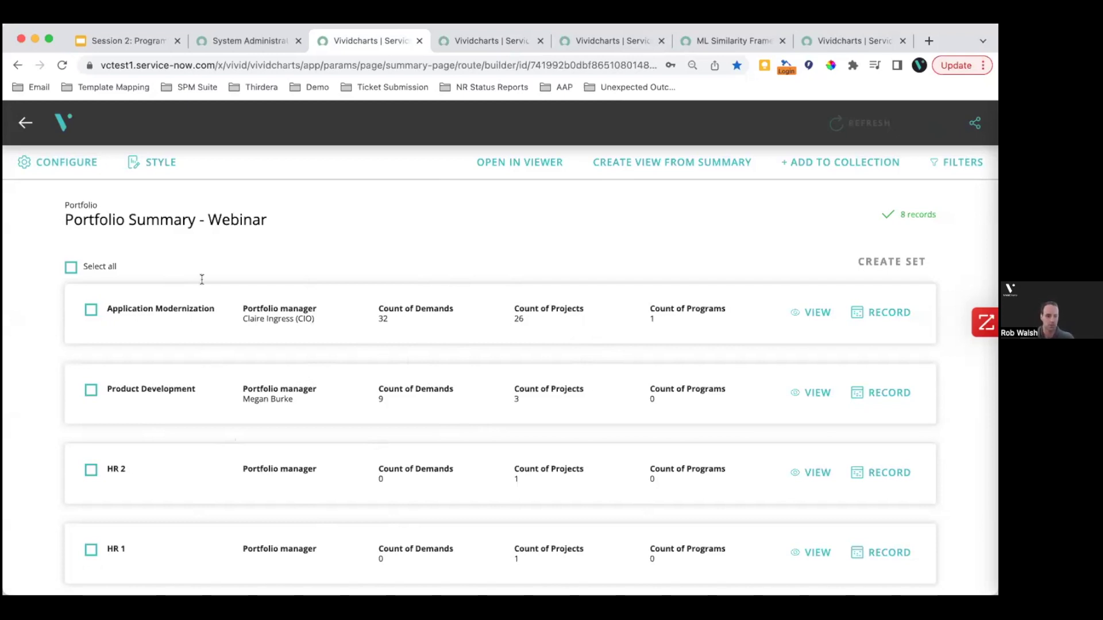
# Close the Product Development slides, the Application Modernization slides and the ML Similarity Framework record
pyautogui.click(470, 40)
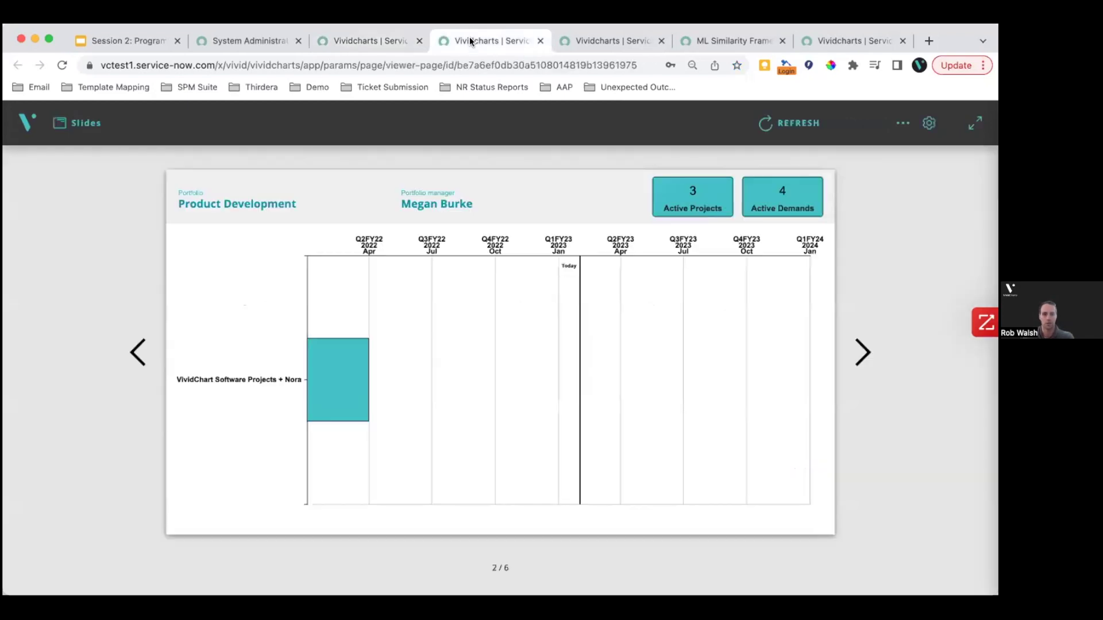
pyautogui.click(540, 42)
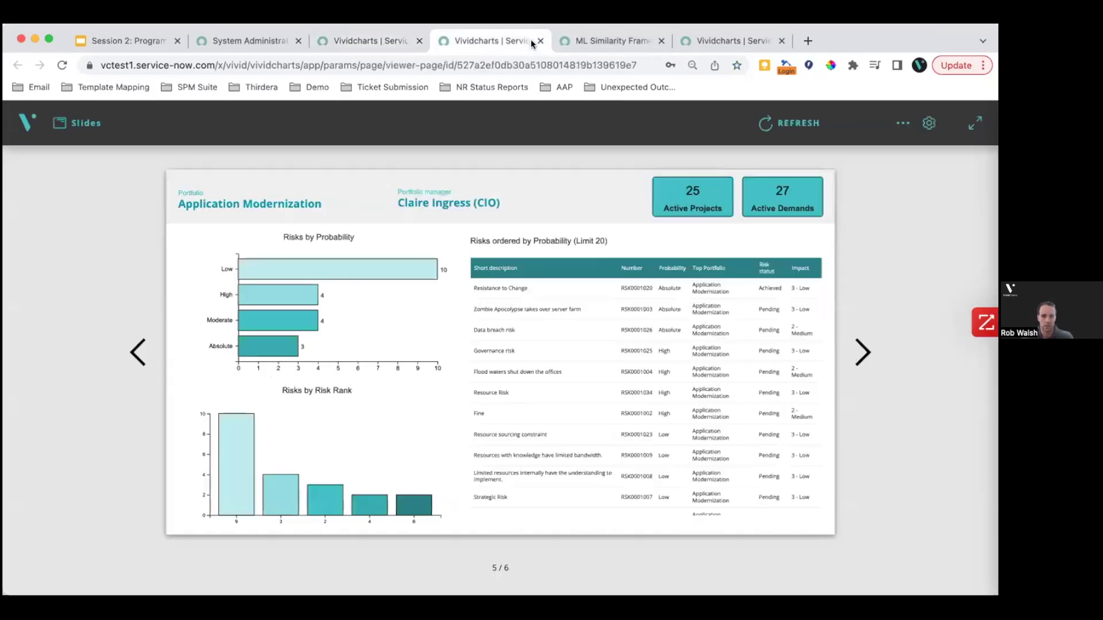
pyautogui.click(539, 41)
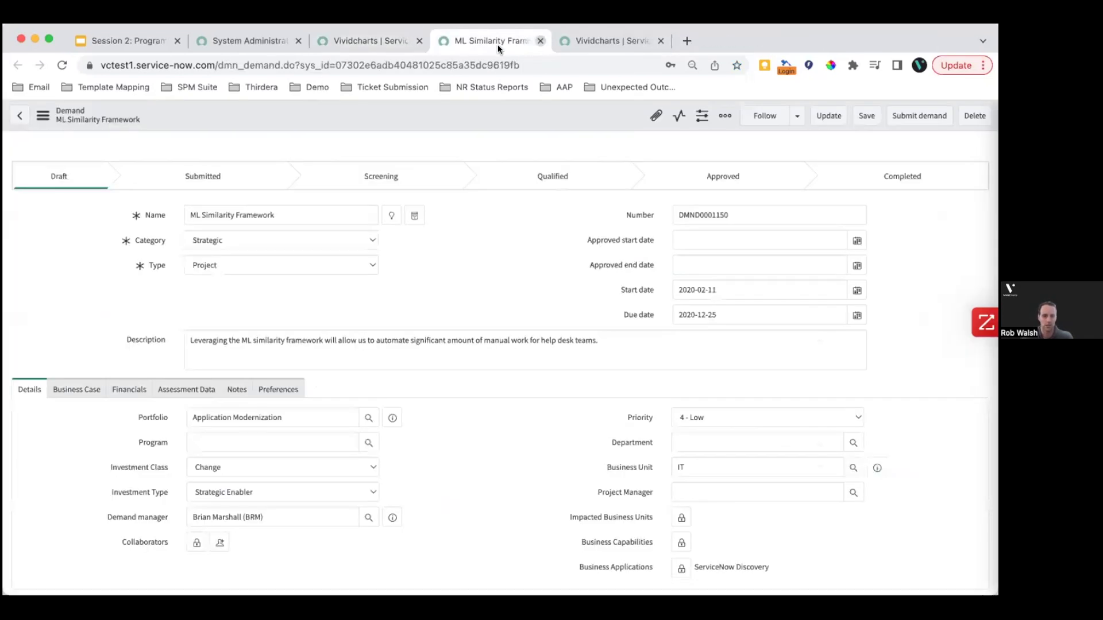
pyautogui.click(540, 41)
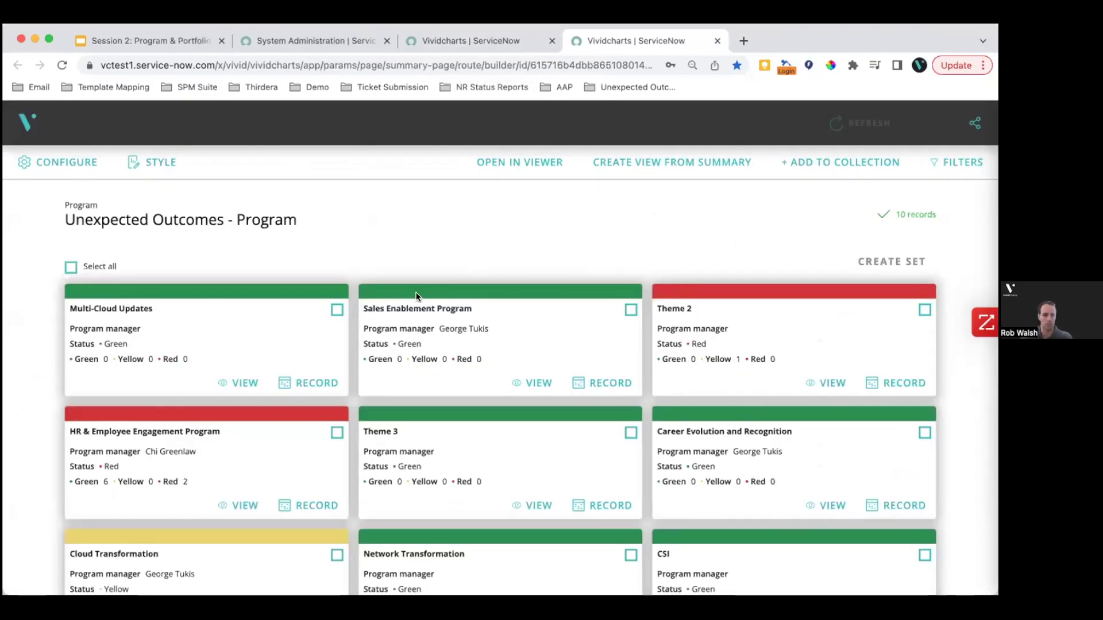
# Review the program summary's configuration from process area through view template, card template and pre-filter, and close it without changes
pyautogui.click(70, 162)
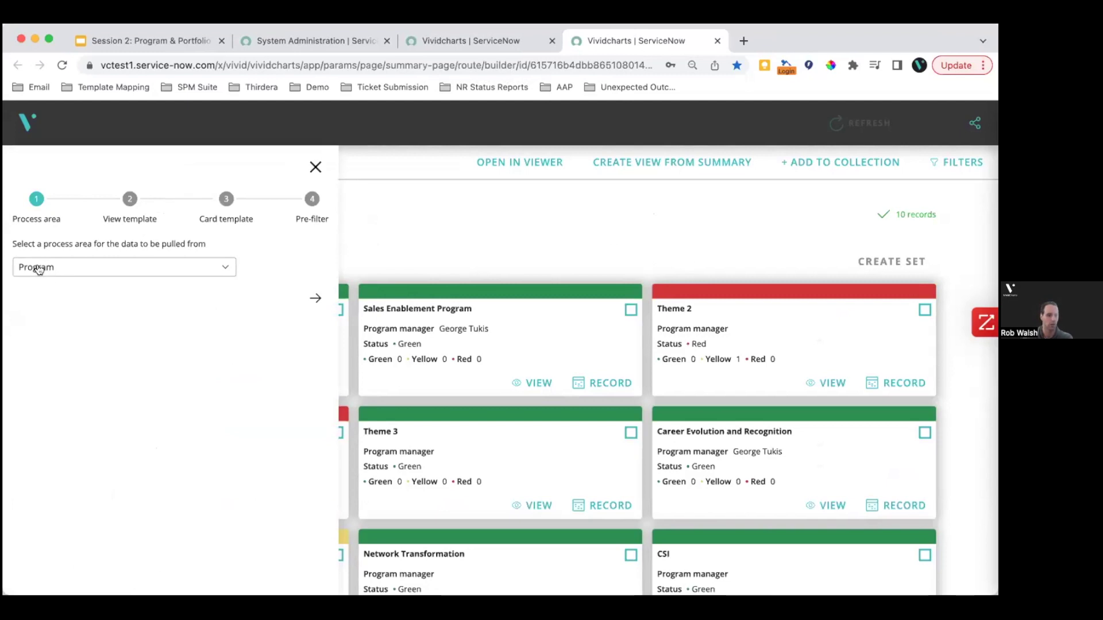
pyautogui.click(129, 216)
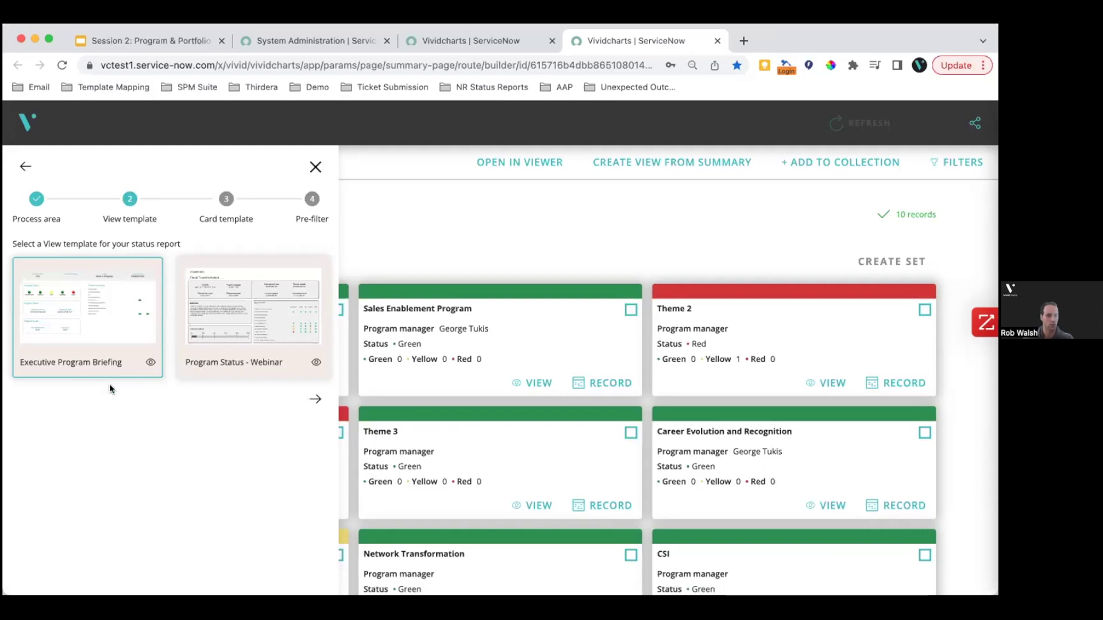
pyautogui.click(235, 207)
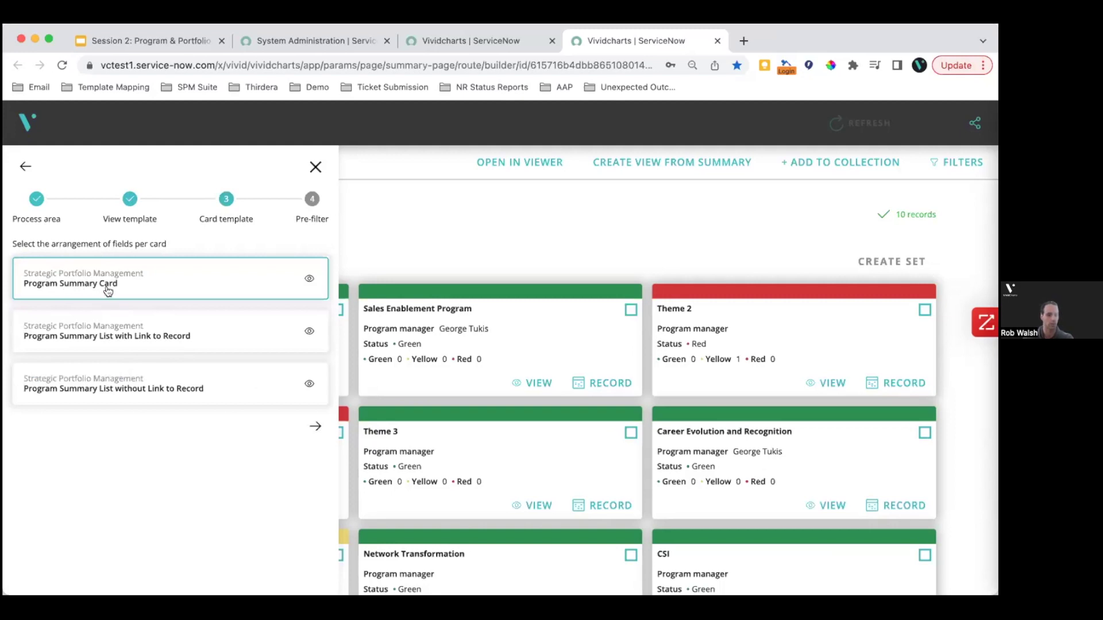
pyautogui.click(313, 201)
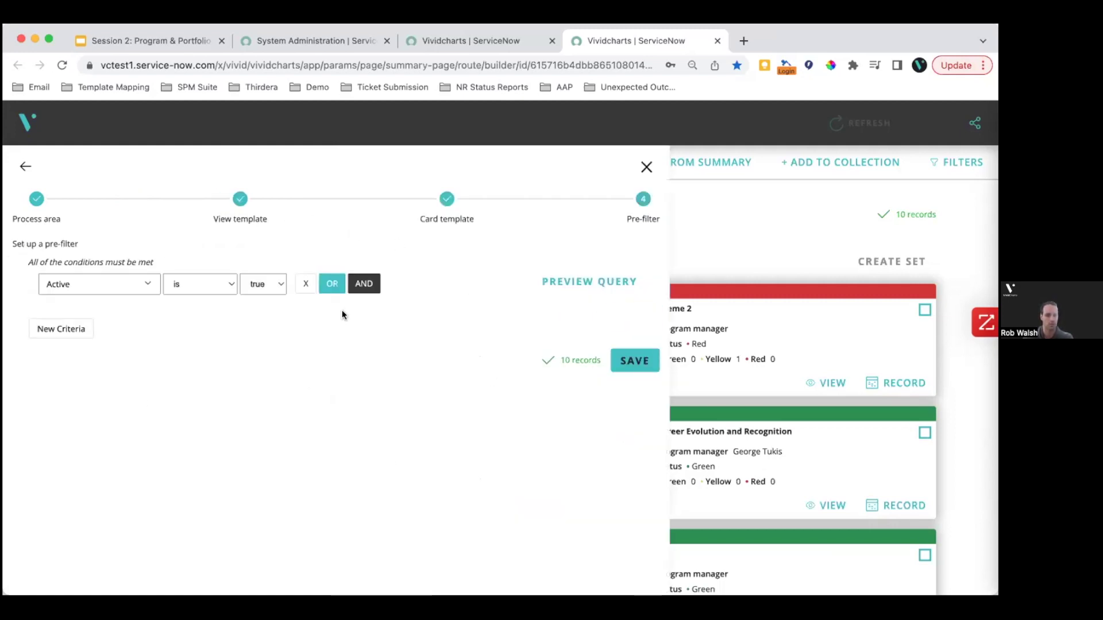
pyautogui.click(646, 166)
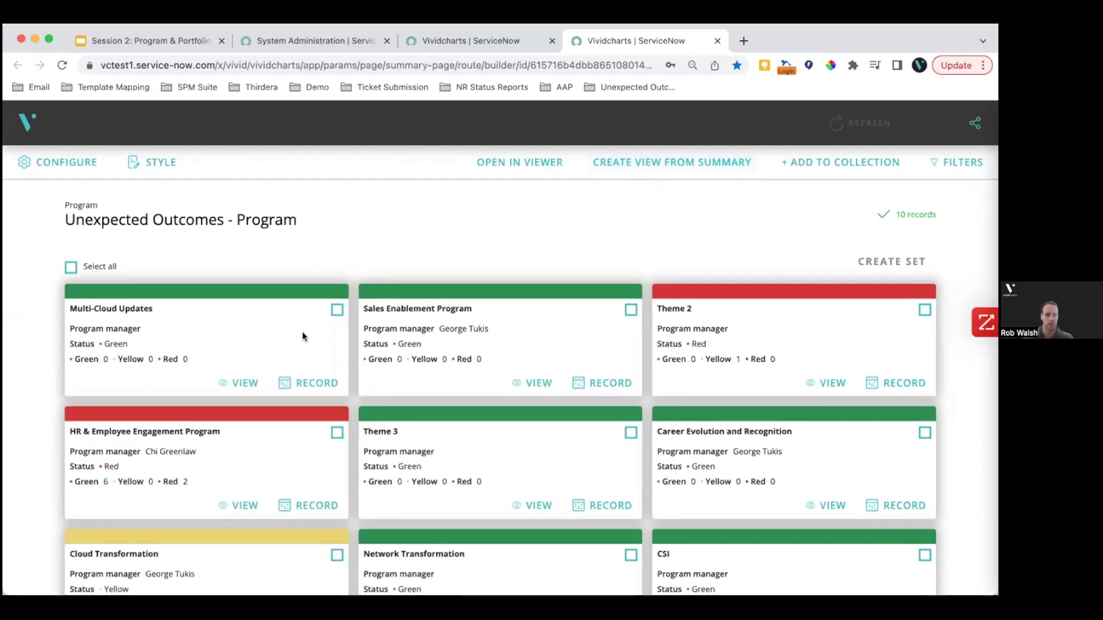
# View the Cloud Transformation program from the summary cards and examine its status and heatmap slide and its risks and demands slide
pyautogui.scroll(-1, 303, 336)
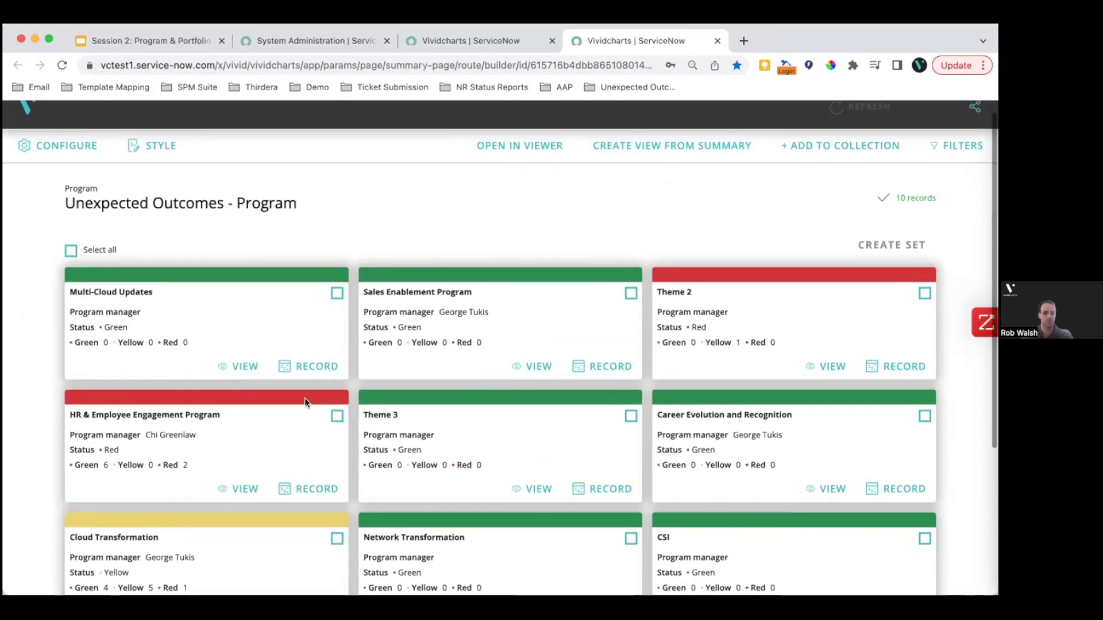
pyautogui.scroll(-1, 528, 366)
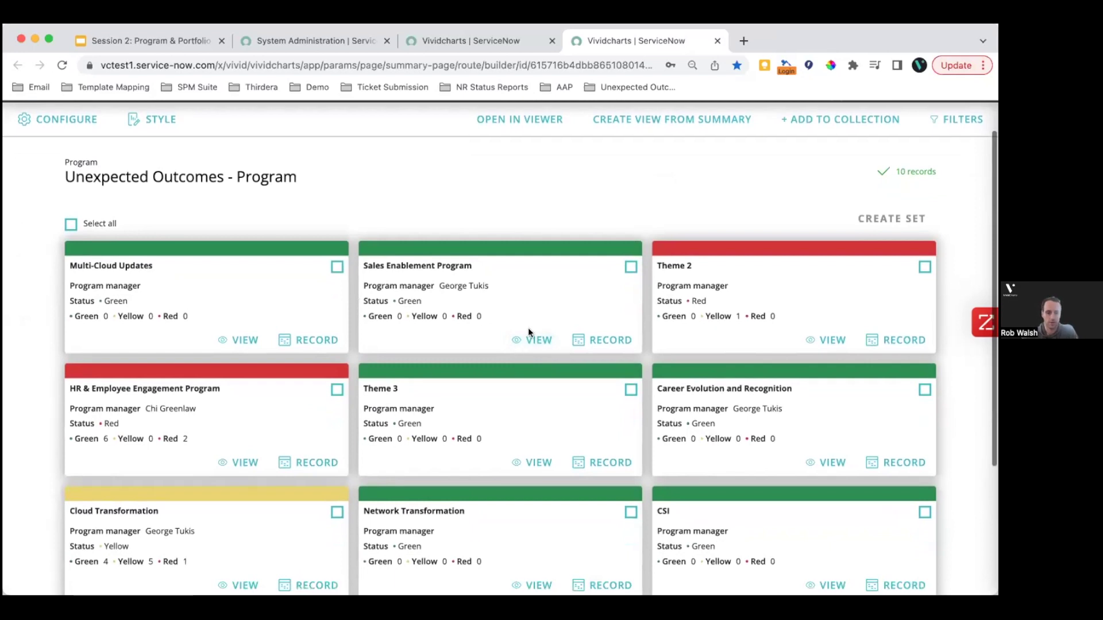
pyautogui.scroll(-5, 441, 383)
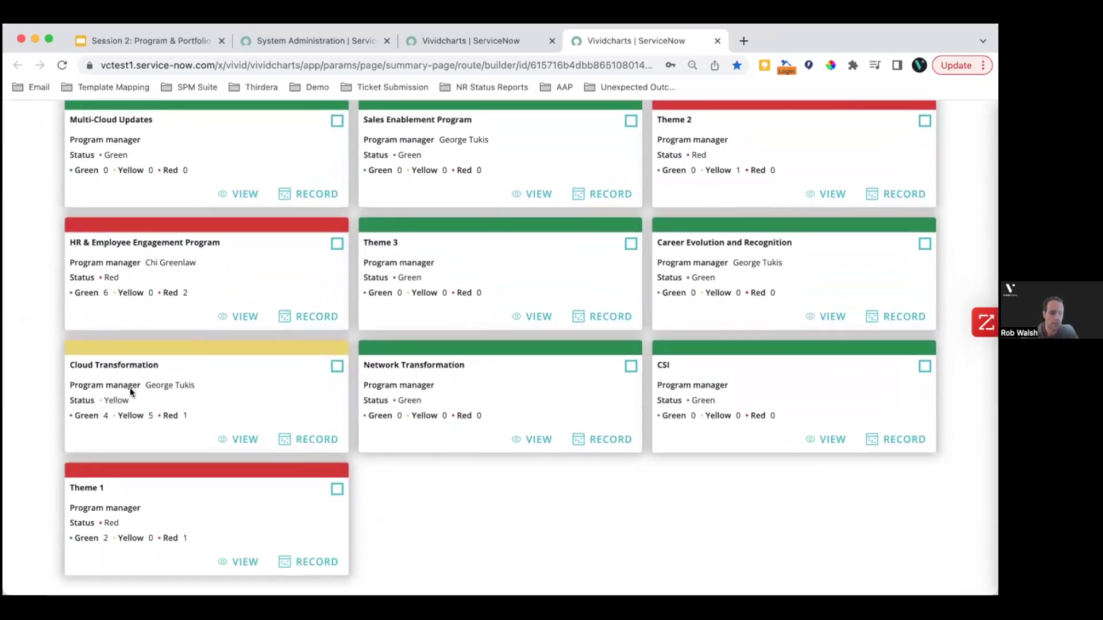
pyautogui.click(236, 438)
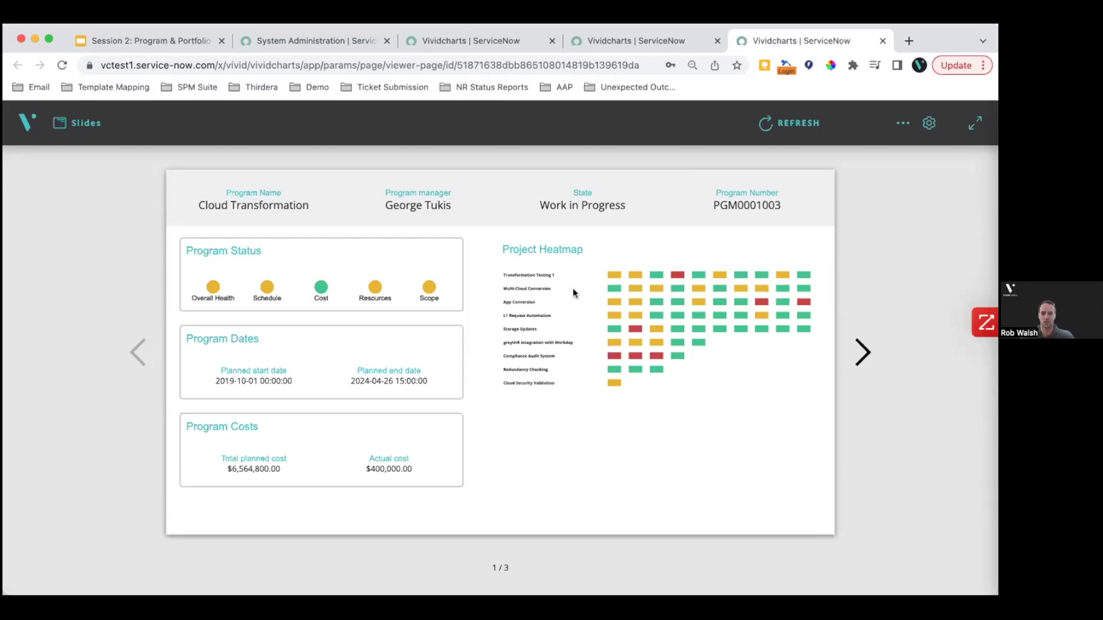
pyautogui.press('Right')
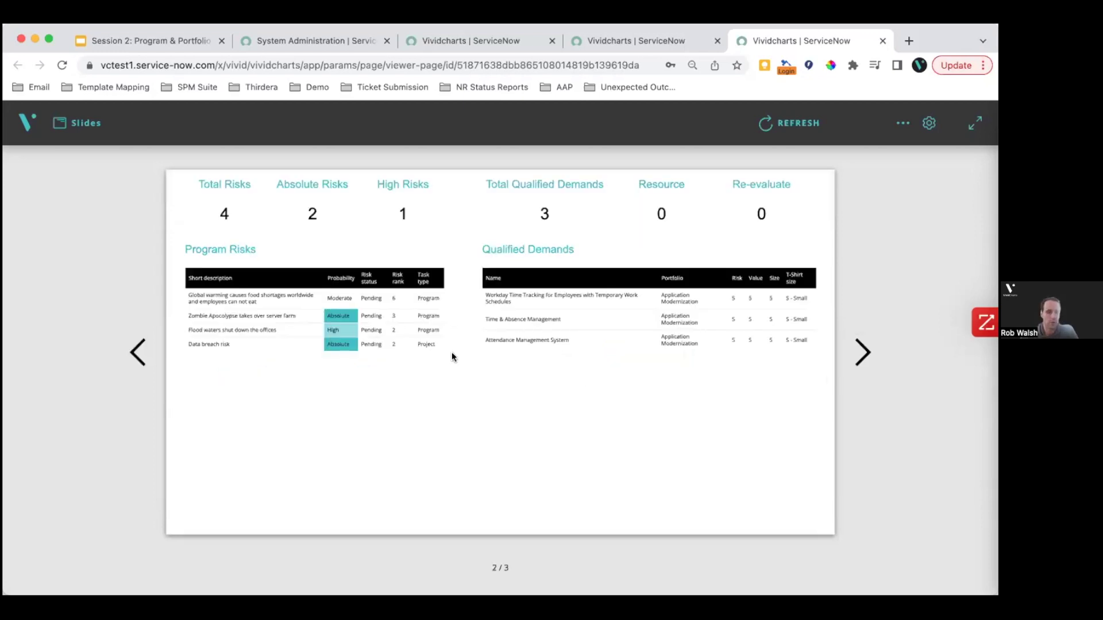